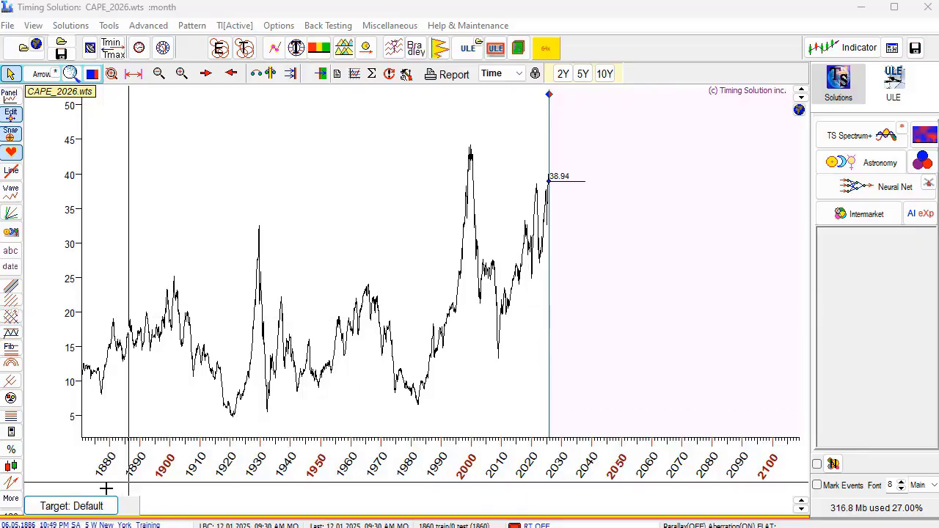
Set the chart's targeting criterion to Close Itself so the CAPE data is analysed without detrending
{"action": "left_click", "coordinate": [94, 512]}
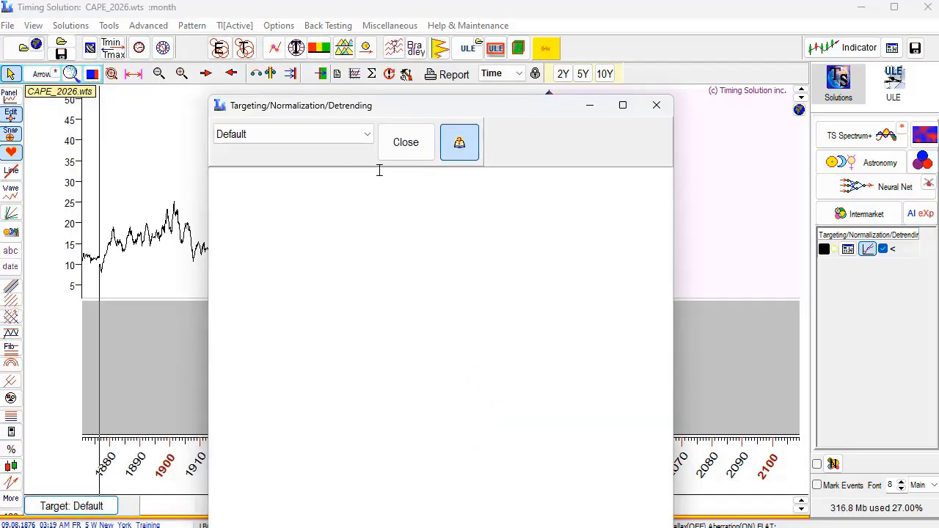
{"action": "left_click", "coordinate": [371, 140]}
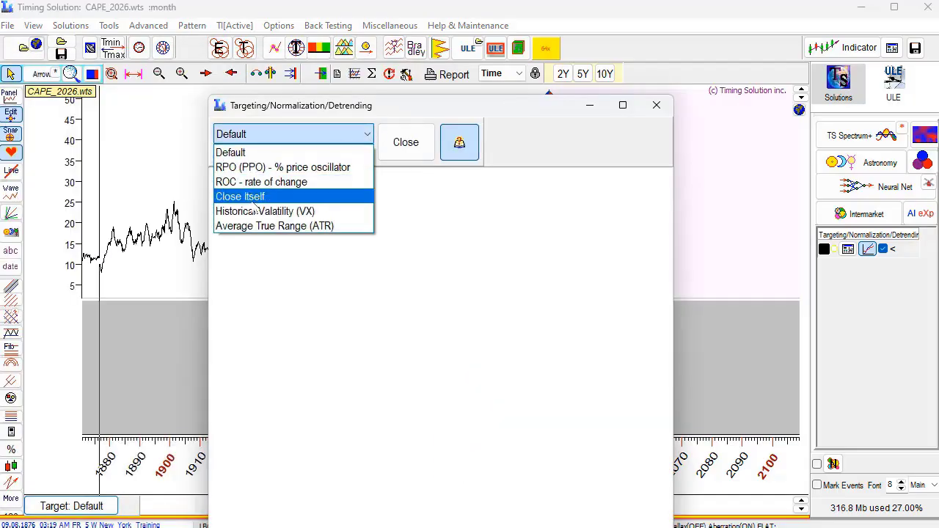
{"action": "left_click", "coordinate": [293, 195]}
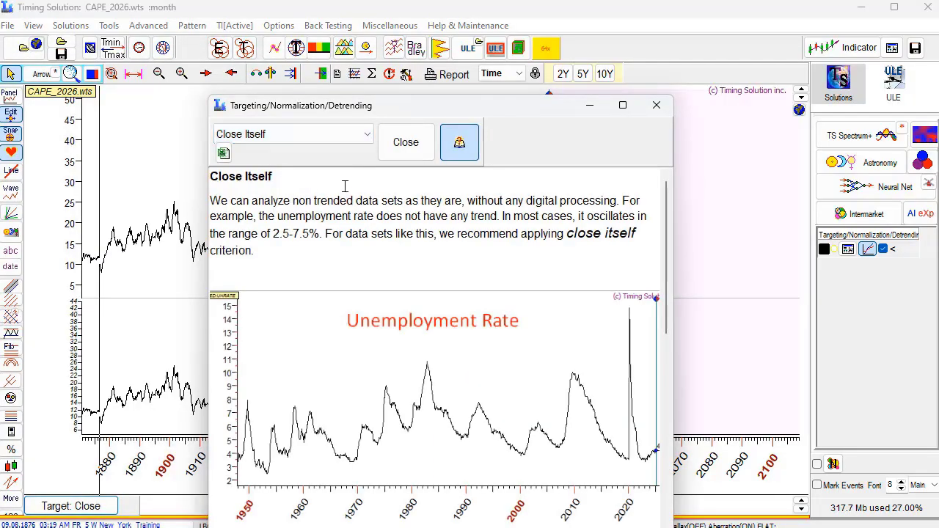
{"action": "left_click", "coordinate": [657, 107]}
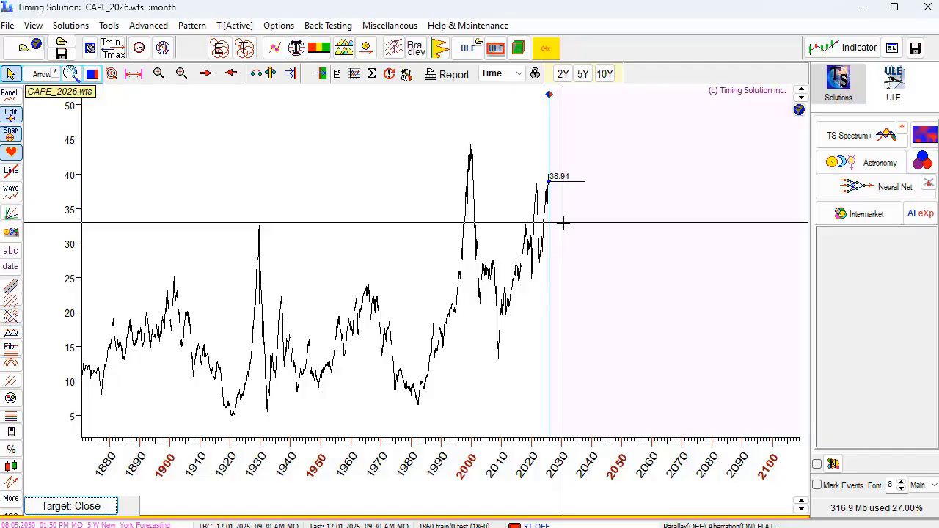
Open TS Spectrum for PERMANENT Economical cycles and arrange its window so the calculated spectrum is fully in view
{"action": "left_click_drag", "start_coordinate": [496, 213], "coordinate": [646, 309]}
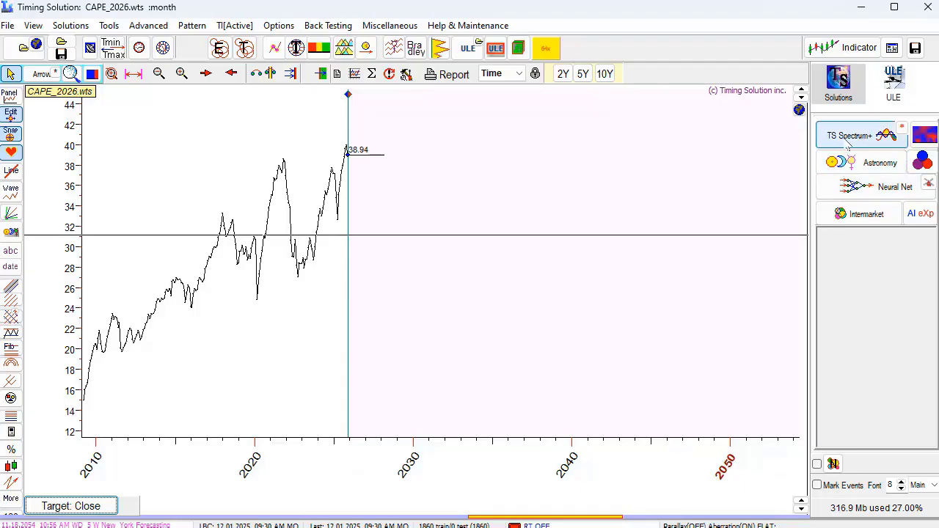
{"action": "left_click_drag", "start_coordinate": [683, 17], "coordinate": [381, 17]}
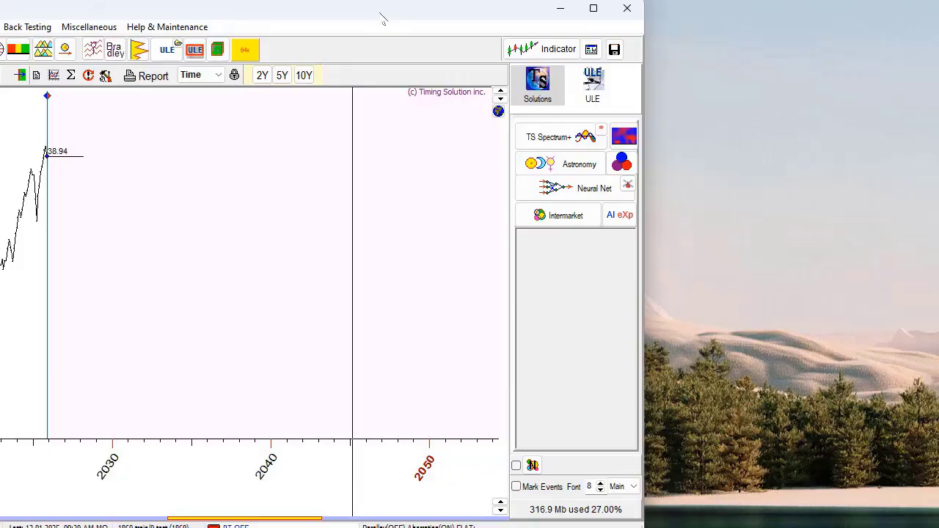
{"action": "left_click", "coordinate": [601, 131]}
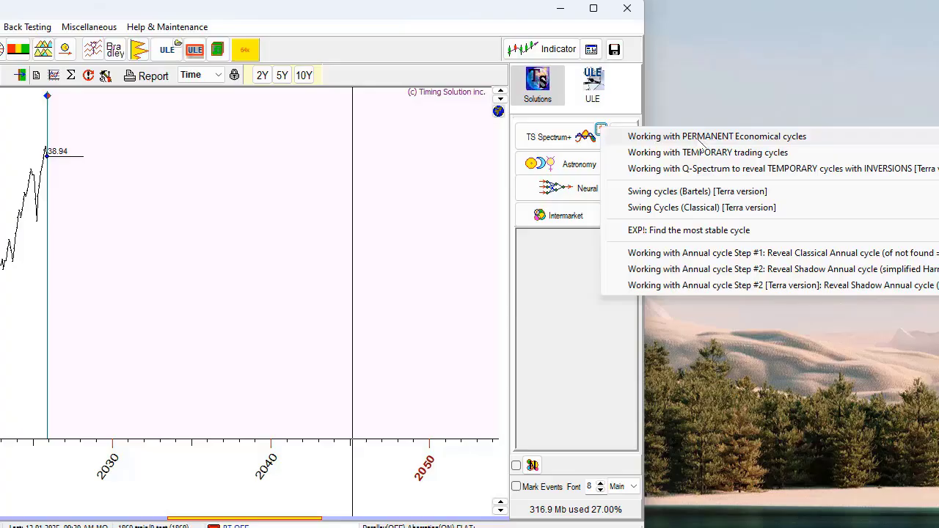
{"action": "left_click", "coordinate": [702, 145]}
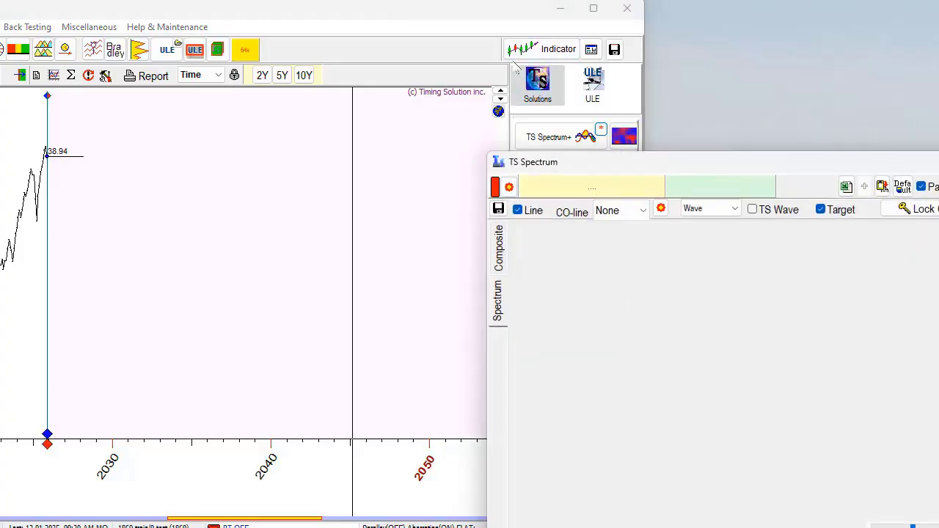
{"action": "mouse_move", "coordinate": [469, 23]}
{"action": "left_mouse_down"}
{"action": "mouse_move", "coordinate": [763, 17]}
{"action": "mouse_move", "coordinate": [759, 26]}
{"action": "mouse_move", "coordinate": [761, 10]}
{"action": "left_mouse_up"}
{"action": "left_click_drag", "start_coordinate": [745, 162], "coordinate": [444, 23]}
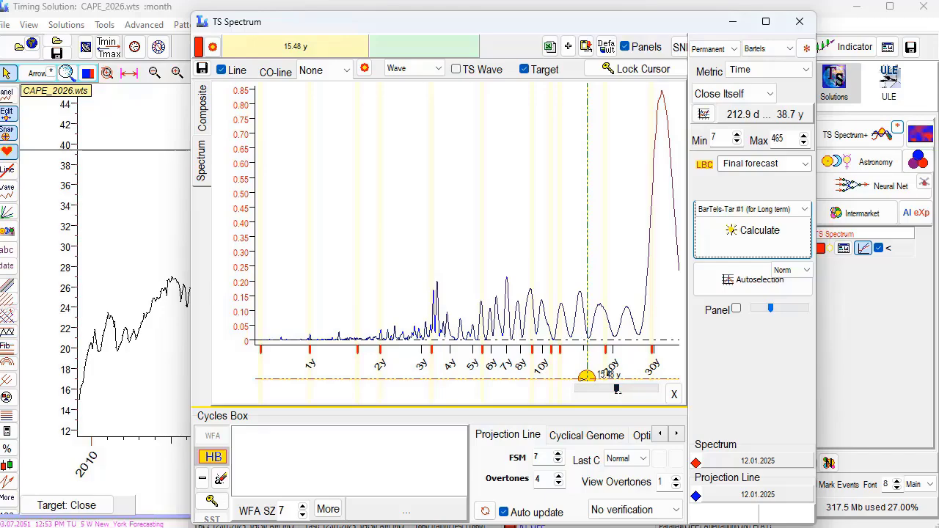
Rebalance the spectrum to emphasise shorter cycles and add the neighbouring 42.37-month and 40.63-month peaks to the Cycles Box
{"action": "left_click_drag", "start_coordinate": [615, 389], "coordinate": [592, 390]}
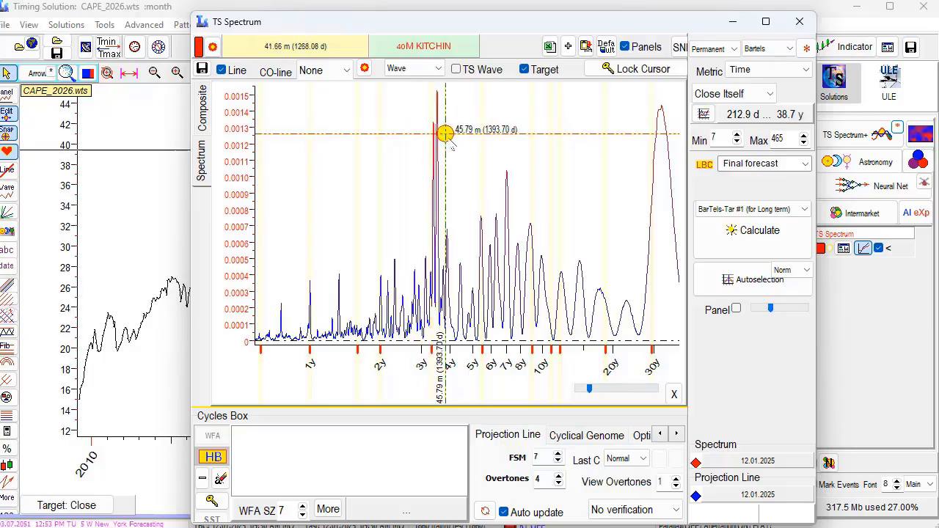
{"action": "left_click", "coordinate": [436, 125]}
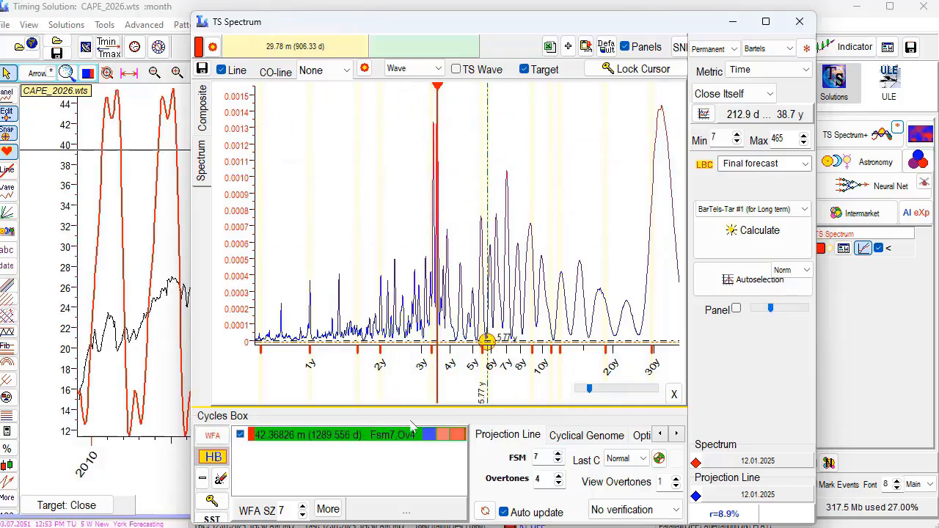
{"action": "left_click", "coordinate": [229, 482]}
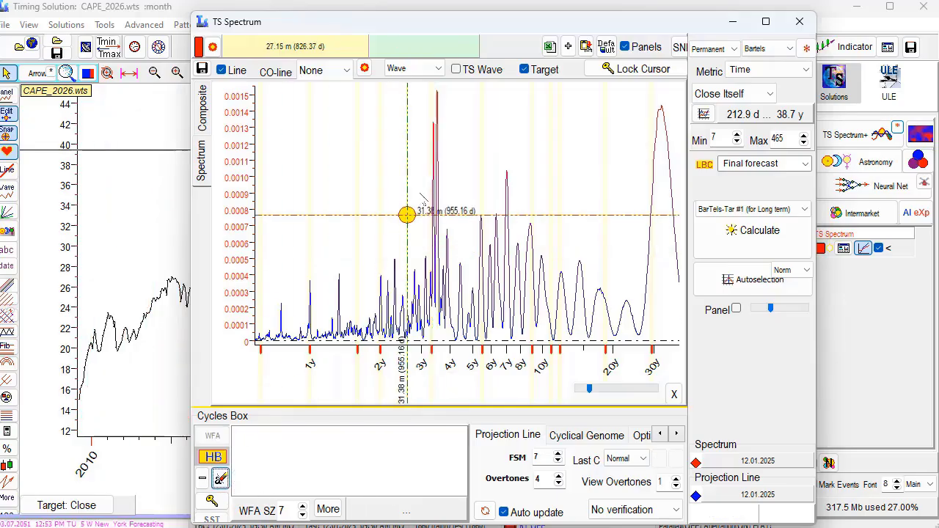
{"action": "left_click", "coordinate": [431, 124]}
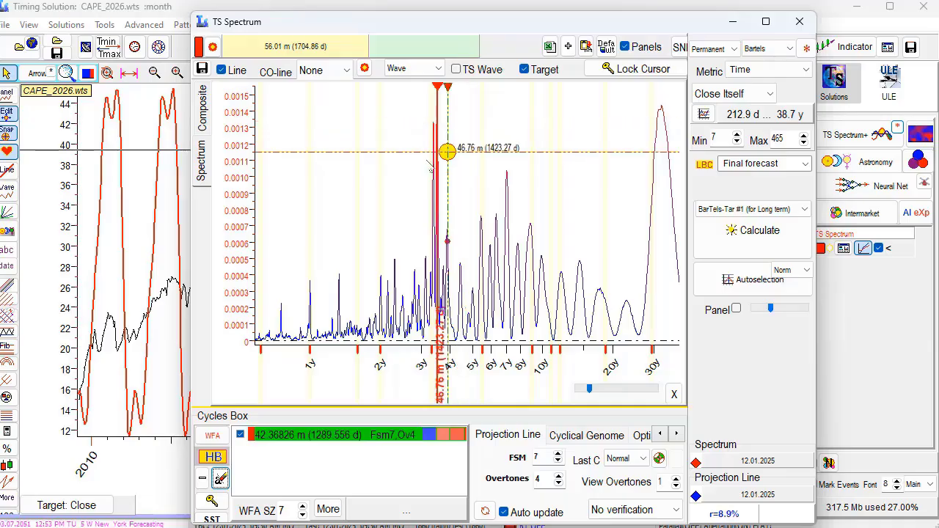
{"action": "left_click", "coordinate": [431, 125]}
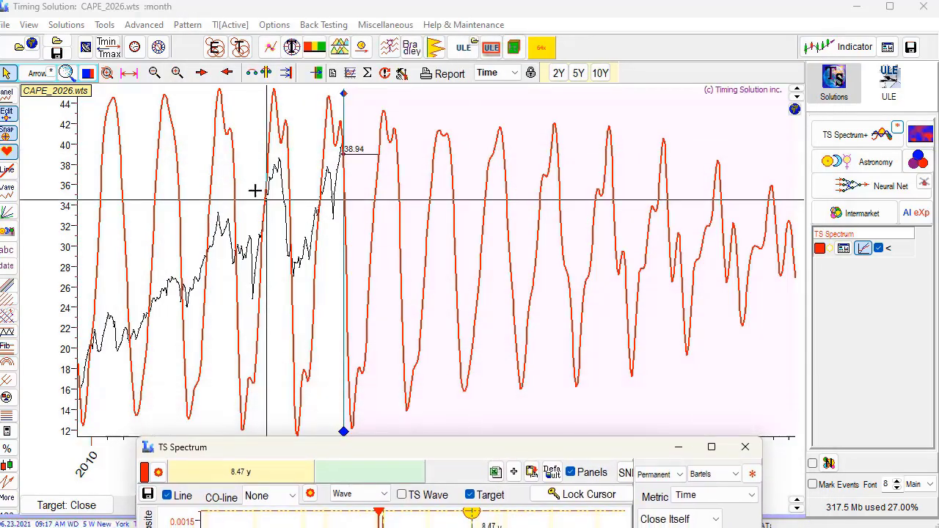
Build SMALL Committee projection lines from the two selected cycles and examine their forecast on the chart through 2031
{"action": "left_click_drag", "start_coordinate": [247, 287], "coordinate": [380, 233]}
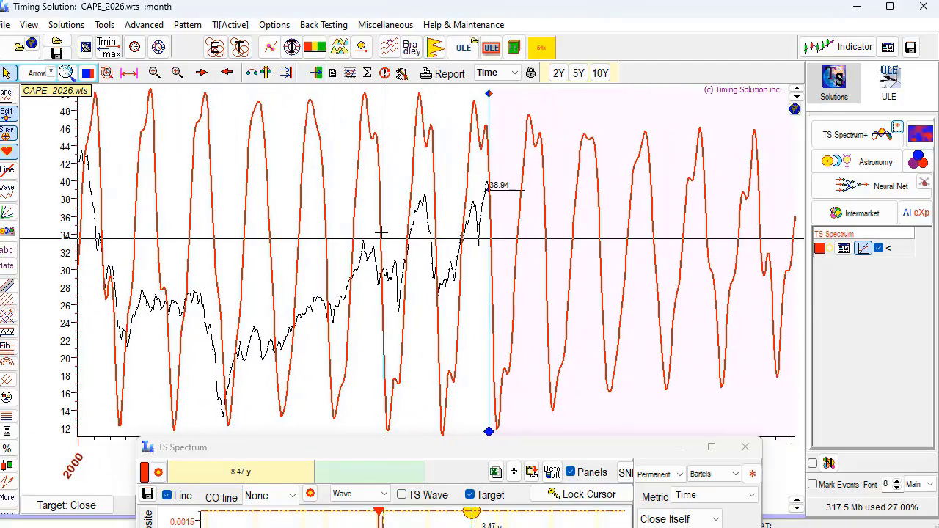
{"action": "left_click_drag", "start_coordinate": [467, 449], "coordinate": [379, 199]}
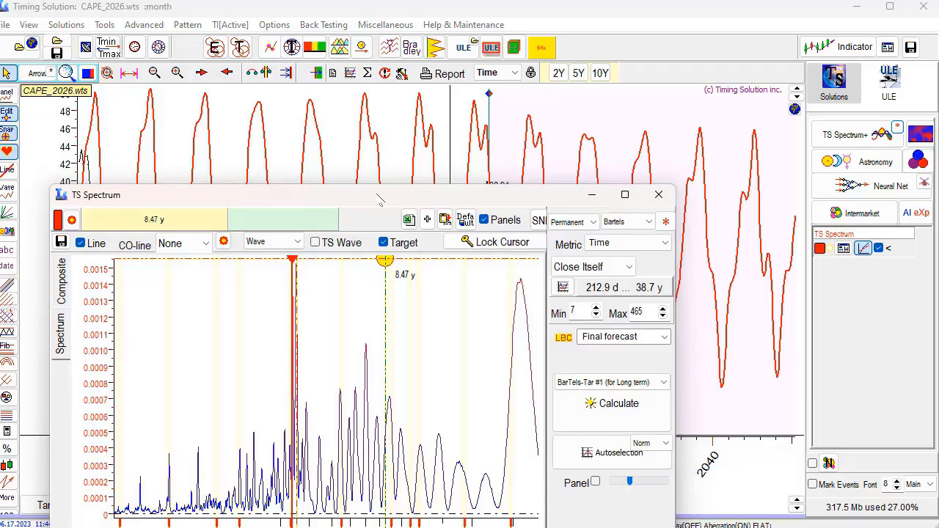
{"action": "left_click_drag", "start_coordinate": [380, 198], "coordinate": [381, 200]}
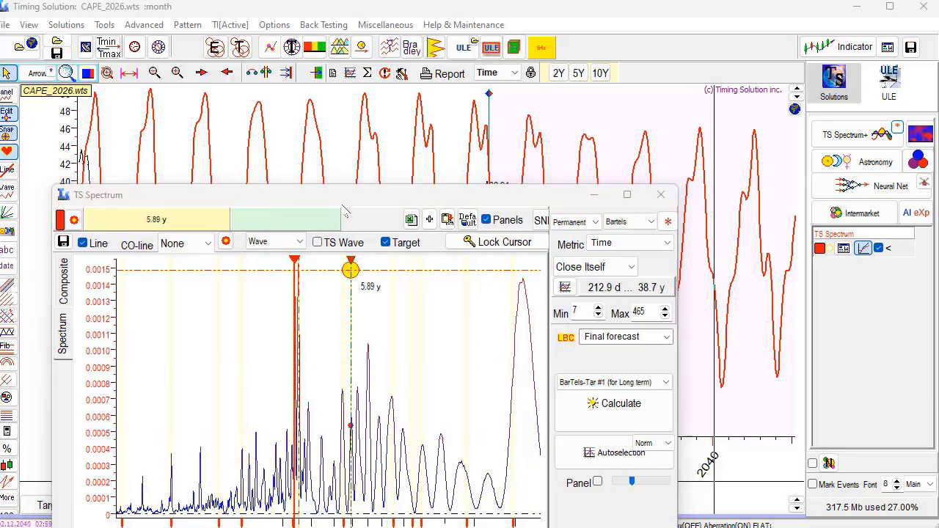
{"action": "left_click_drag", "start_coordinate": [440, 197], "coordinate": [433, 62]}
{"action": "left_click", "coordinate": [559, 152]}
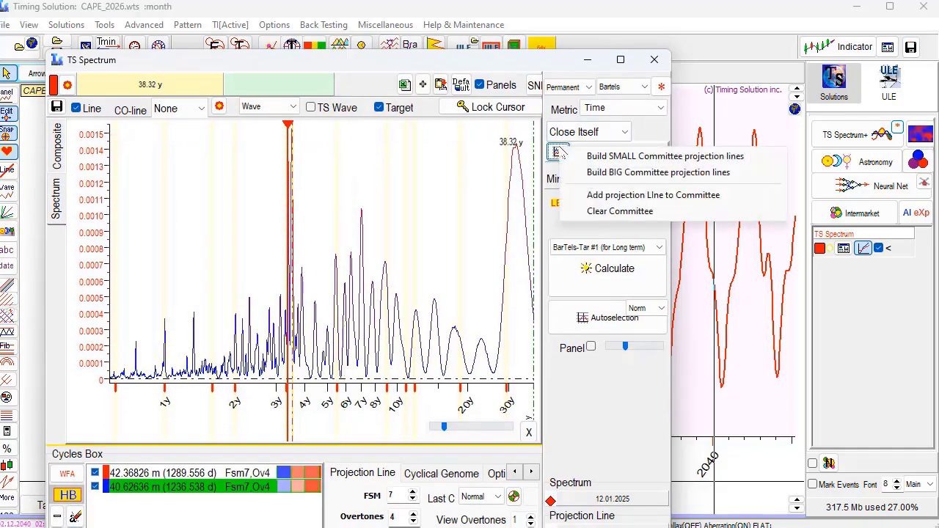
{"action": "left_click", "coordinate": [663, 157]}
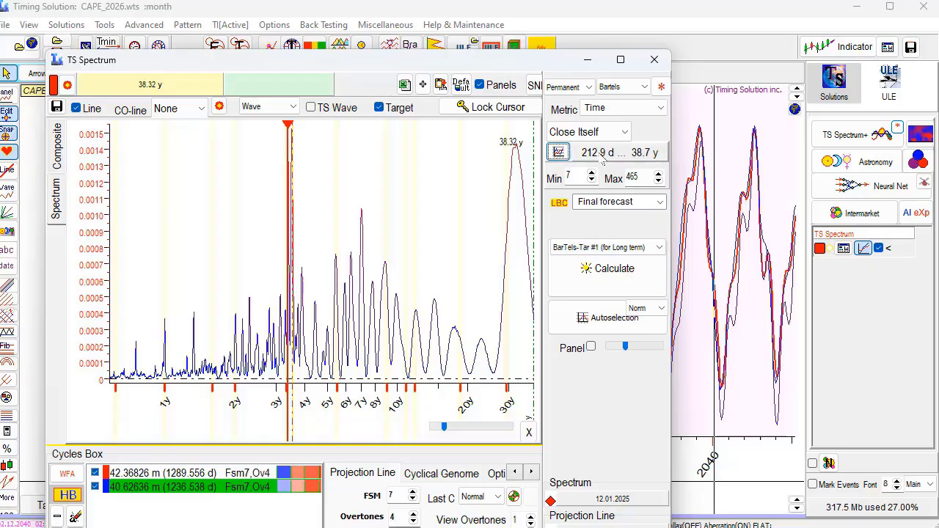
{"action": "left_click_drag", "start_coordinate": [497, 65], "coordinate": [48, 72]}
{"action": "left_click_drag", "start_coordinate": [433, 213], "coordinate": [568, 373]}
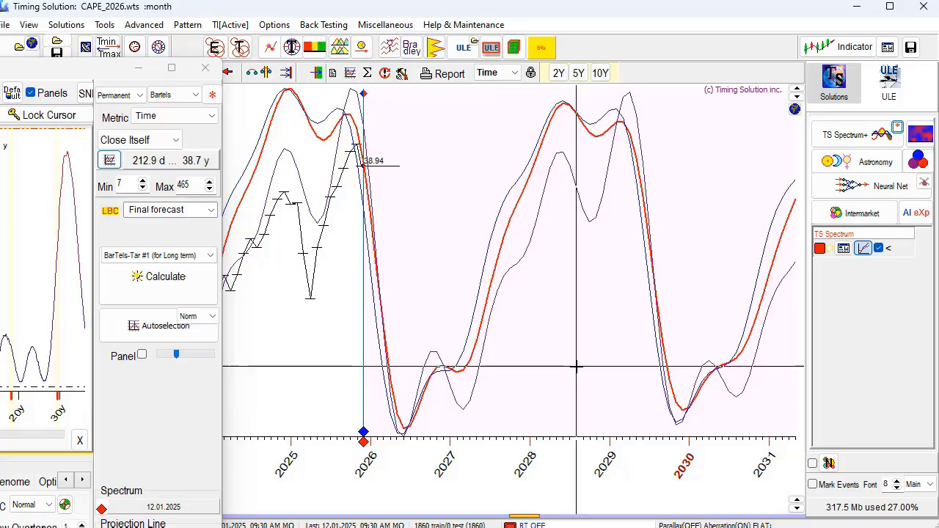
{"action": "left_click_drag", "start_coordinate": [170, 81], "coordinate": [162, 89]}
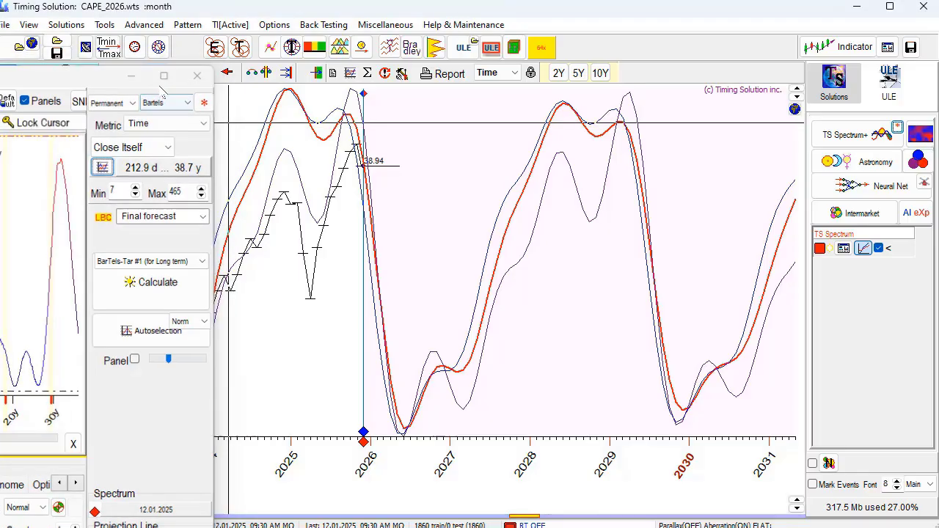
Hide the TS Spectrum projection and create an Astro Cycles model with both planets set to Saturn in Helio mode
{"action": "left_click", "coordinate": [878, 248]}
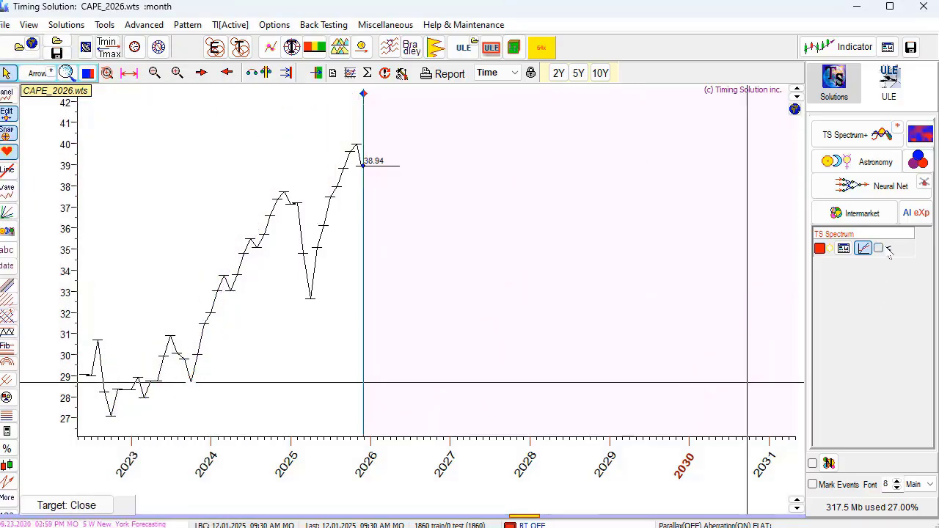
{"action": "left_click", "coordinate": [919, 162]}
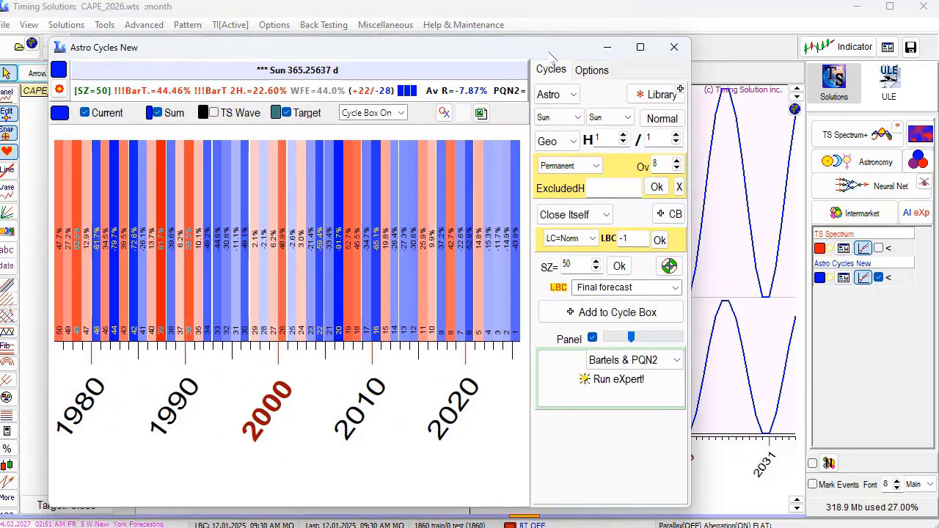
{"action": "left_click", "coordinate": [576, 118]}
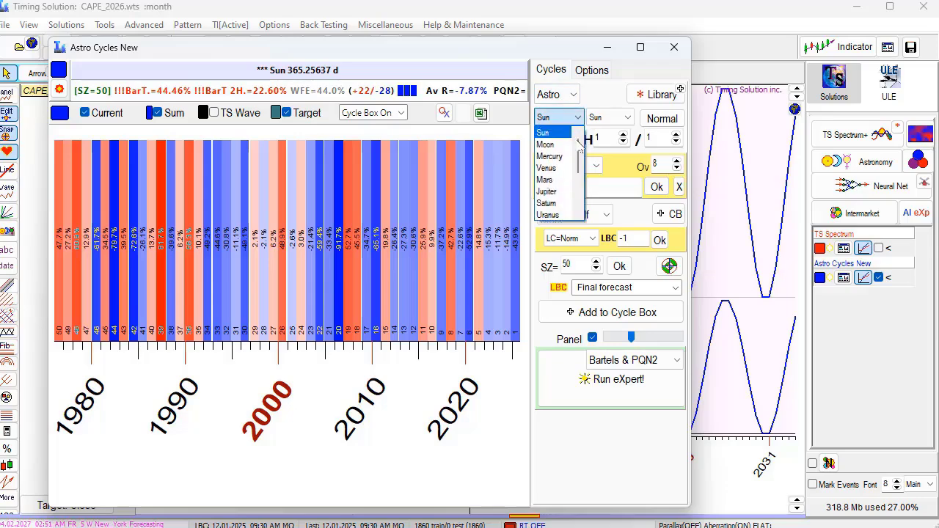
{"action": "left_click", "coordinate": [547, 203]}
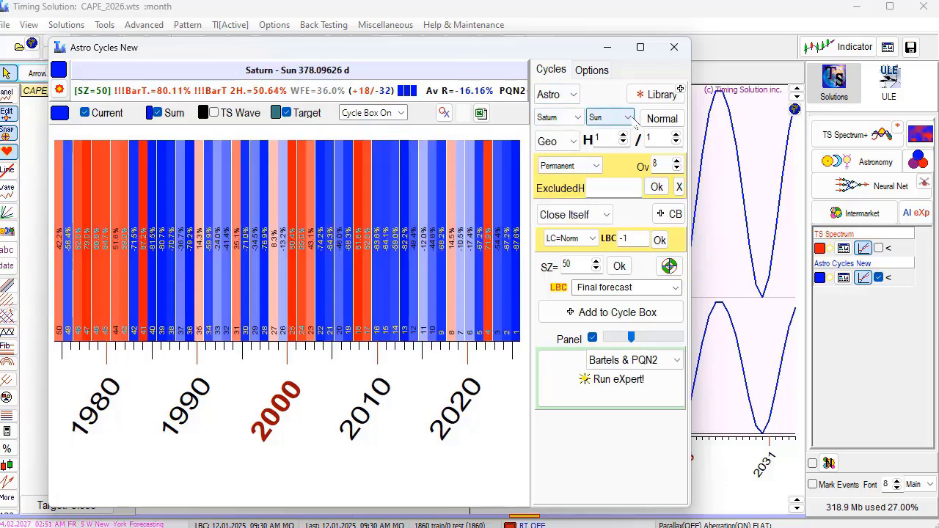
{"action": "left_click", "coordinate": [628, 118]}
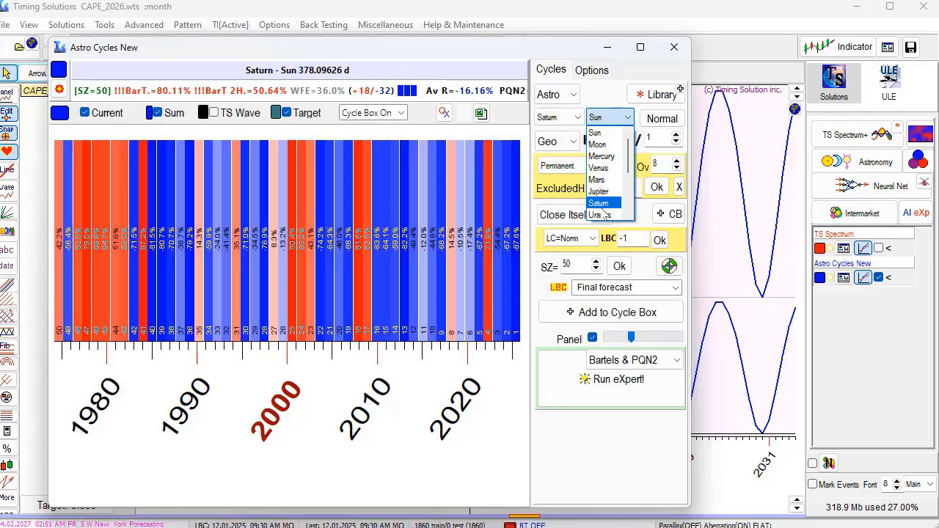
{"action": "left_click", "coordinate": [608, 204]}
{"action": "left_click", "coordinate": [574, 142]}
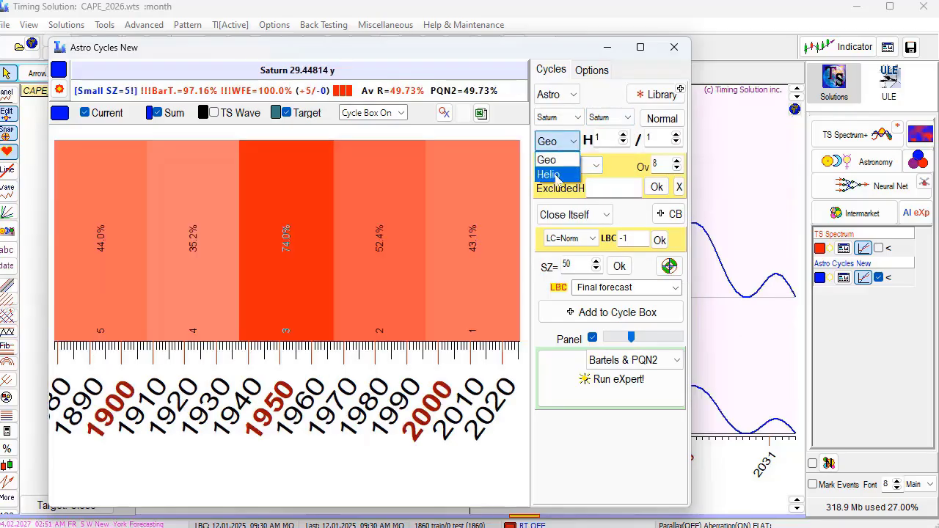
{"action": "left_click", "coordinate": [556, 176]}
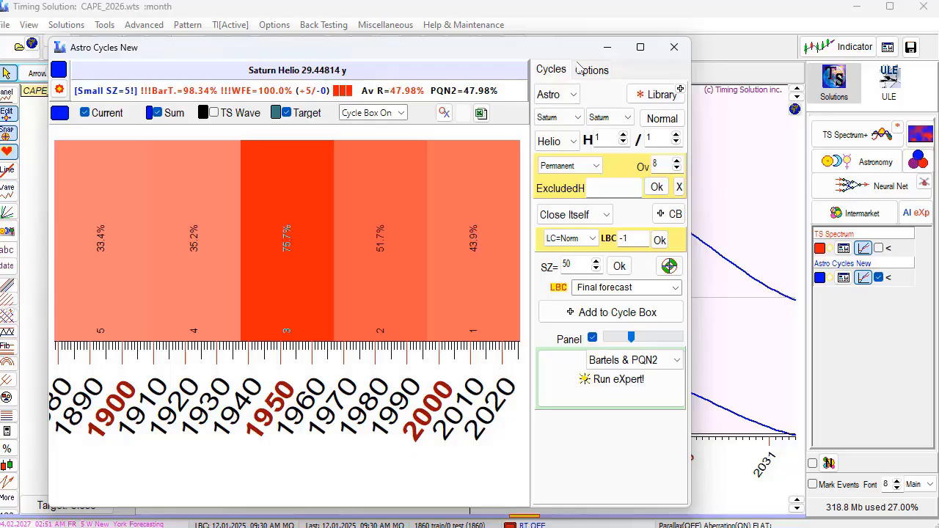
Examine the heliocentric Saturn cycle's projection line against the whole CAPE history and the forecast area
{"action": "left_click", "coordinate": [605, 50]}
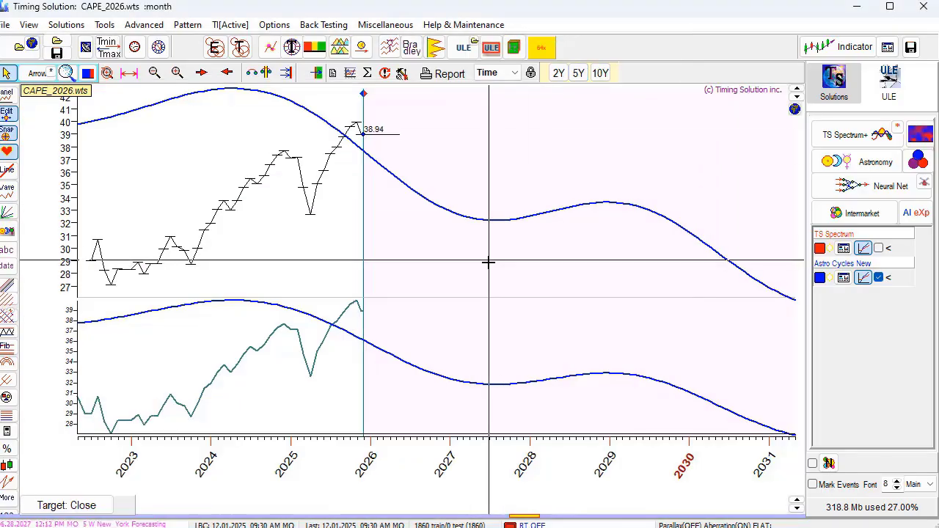
{"action": "scroll", "coordinate": [449, 294], "scroll_direction": "down", "scroll_amount": 5}
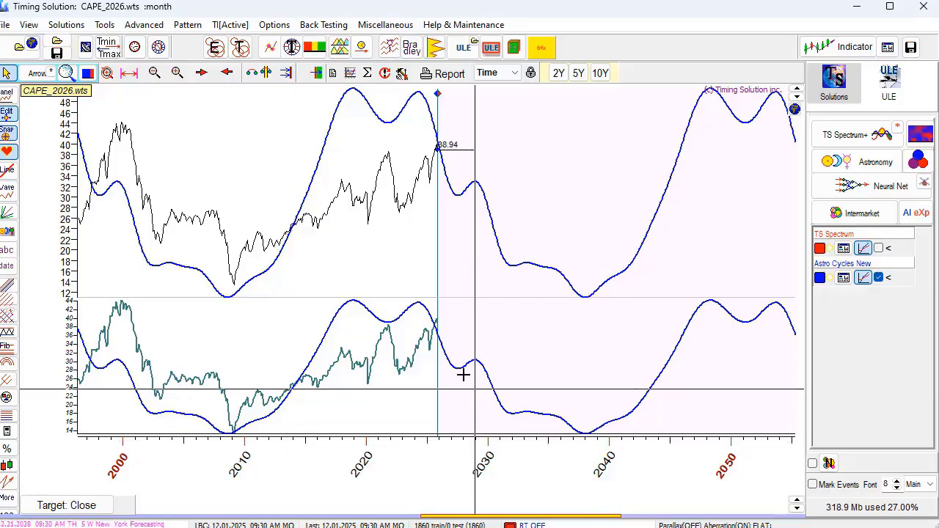
{"action": "scroll", "coordinate": [311, 312], "scroll_direction": "down", "scroll_amount": 4}
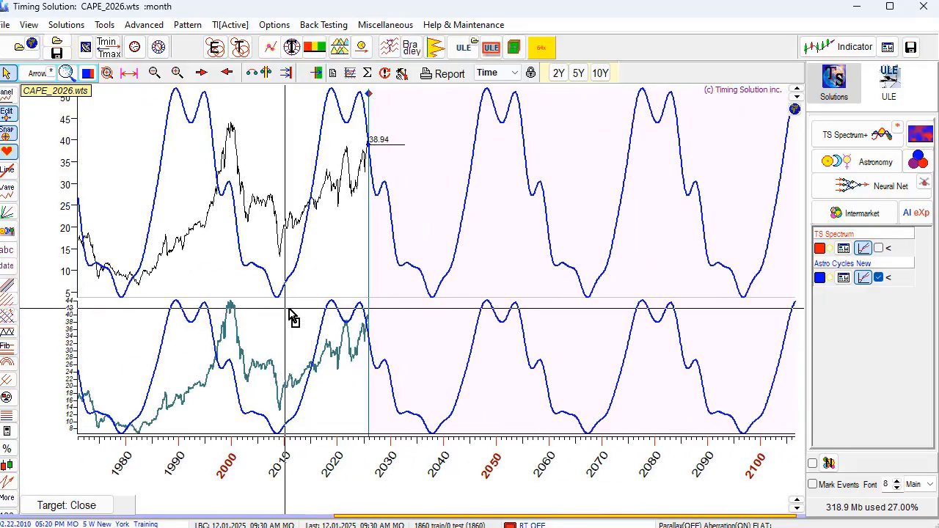
{"action": "left_click_drag", "start_coordinate": [287, 316], "coordinate": [465, 293]}
{"action": "left_click_drag", "start_coordinate": [362, 315], "coordinate": [449, 309]}
{"action": "scroll", "coordinate": [404, 325], "scroll_direction": "down", "scroll_amount": 2}
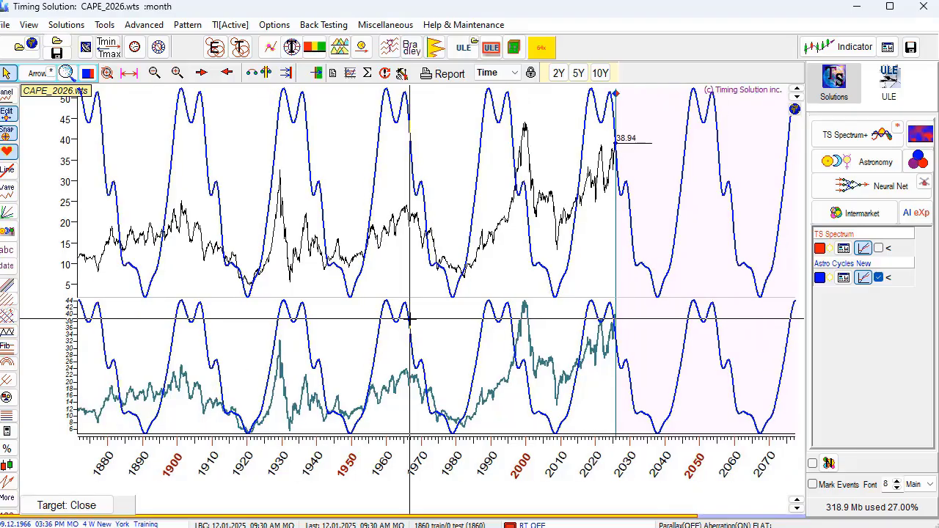
{"action": "scroll", "coordinate": [404, 325], "scroll_direction": "down", "scroll_amount": 2}
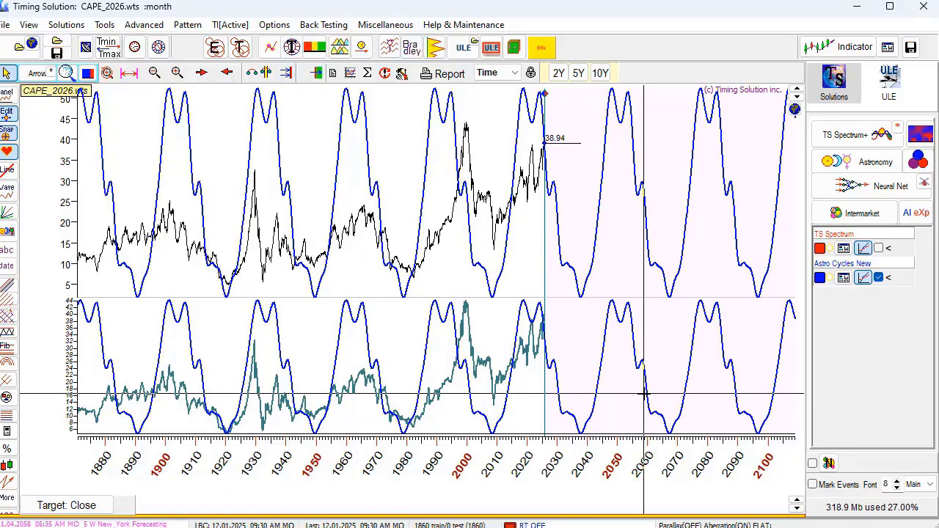
Hide the Astro Cycles projection and start the Wavelet Cycle Hunter module
{"action": "left_click", "coordinate": [878, 278]}
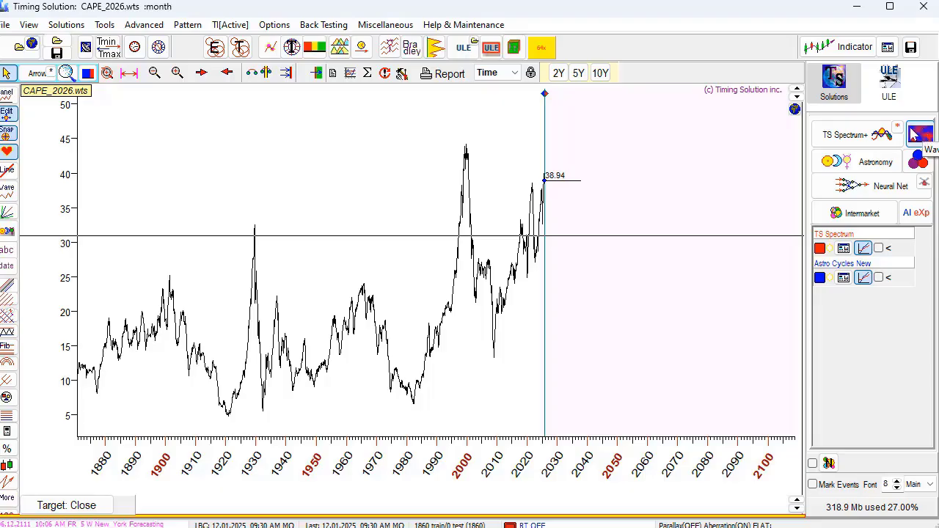
{"action": "left_click", "coordinate": [919, 134]}
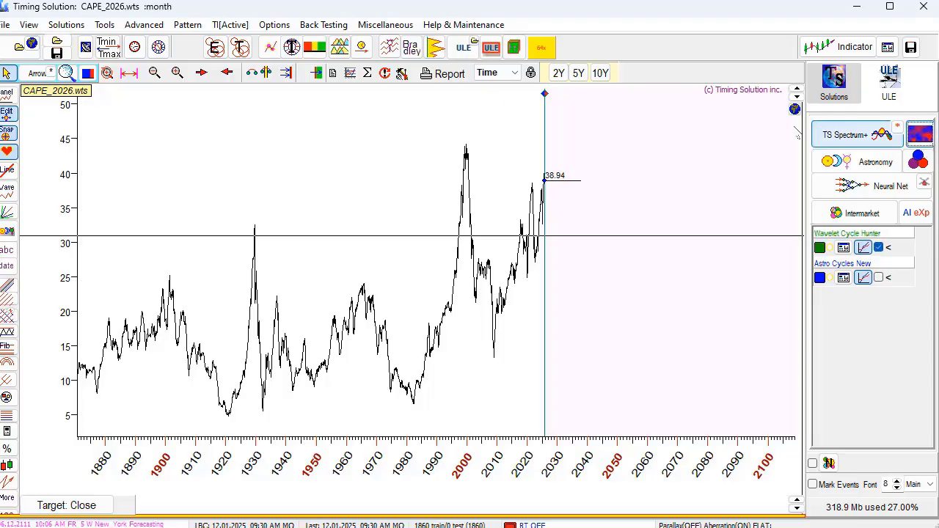
Set the Wavelet Cycle Hunter algorithm to use all price history and return to the wavelet chart
{"action": "left_click_drag", "start_coordinate": [138, 13], "coordinate": [522, 44]}
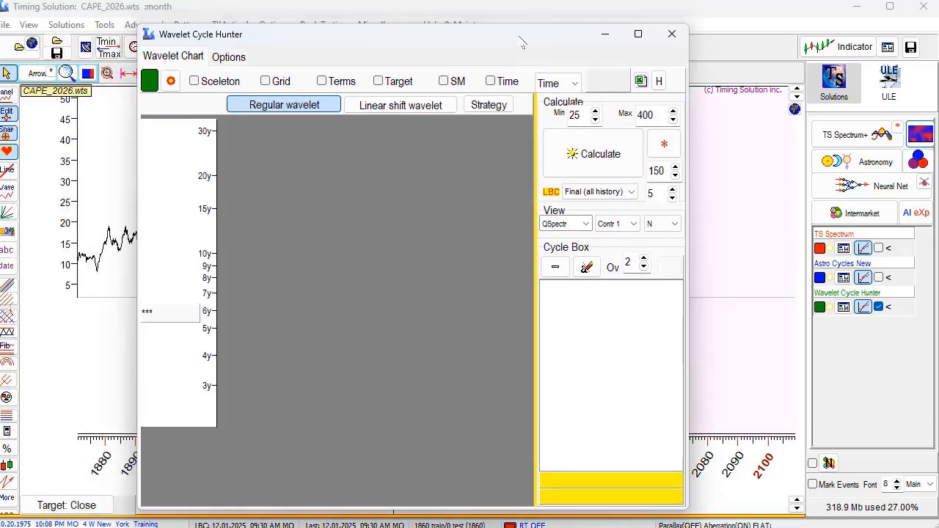
{"action": "left_click", "coordinate": [235, 61]}
{"action": "left_click", "coordinate": [250, 98]}
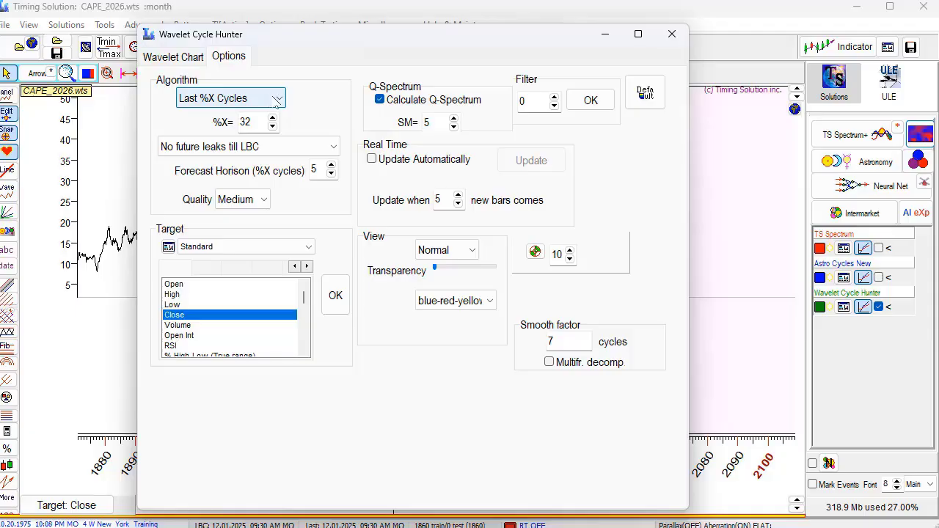
{"action": "left_click", "coordinate": [275, 98]}
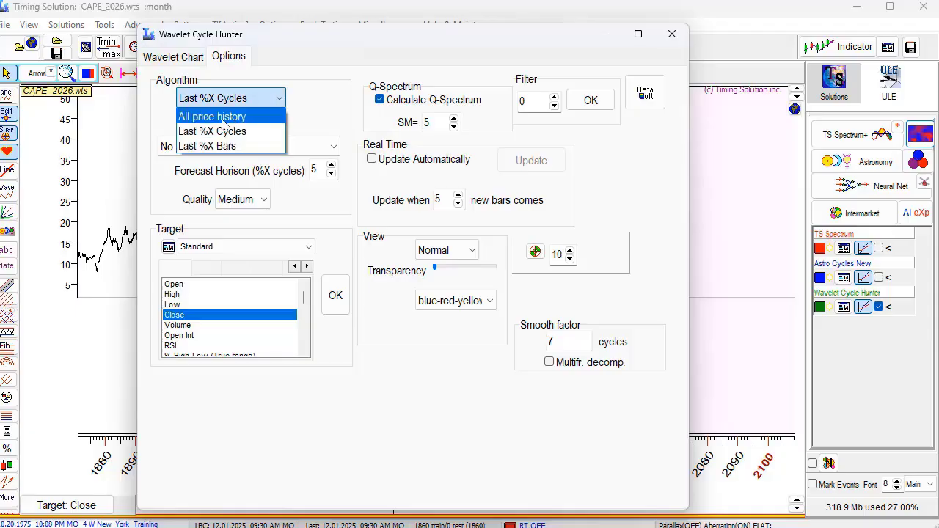
{"action": "left_click", "coordinate": [222, 117]}
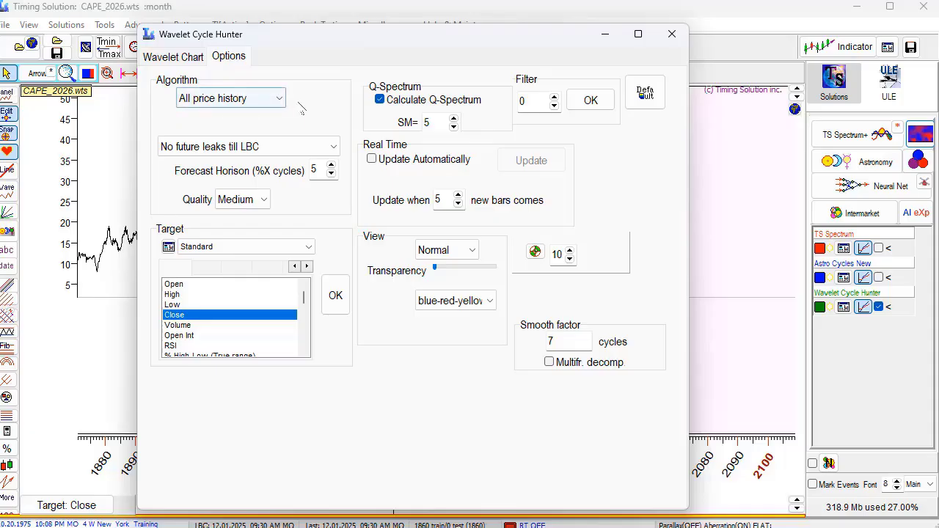
{"action": "left_click", "coordinate": [180, 58]}
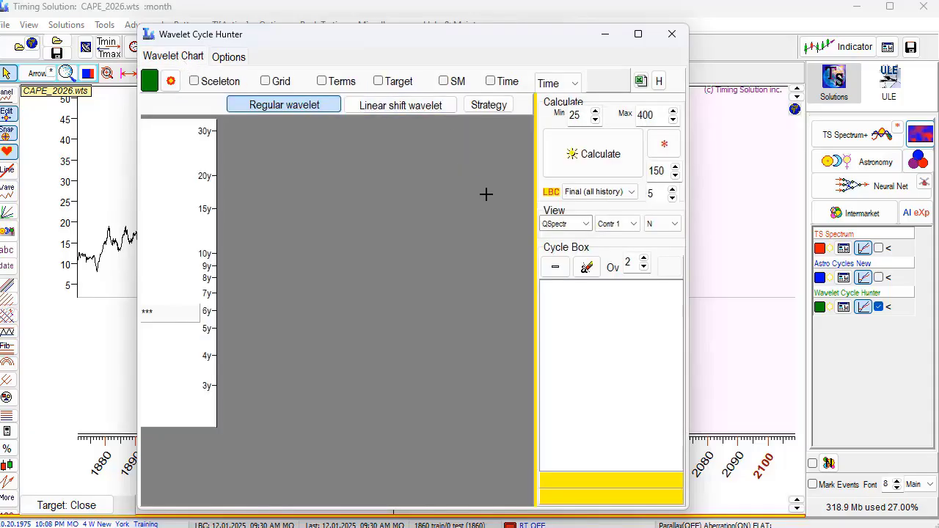
Calculate the wavelet chart with the normal Q-Spectrum + Classical wavelet preset and display it in Wavelet view
{"action": "left_click", "coordinate": [664, 145]}
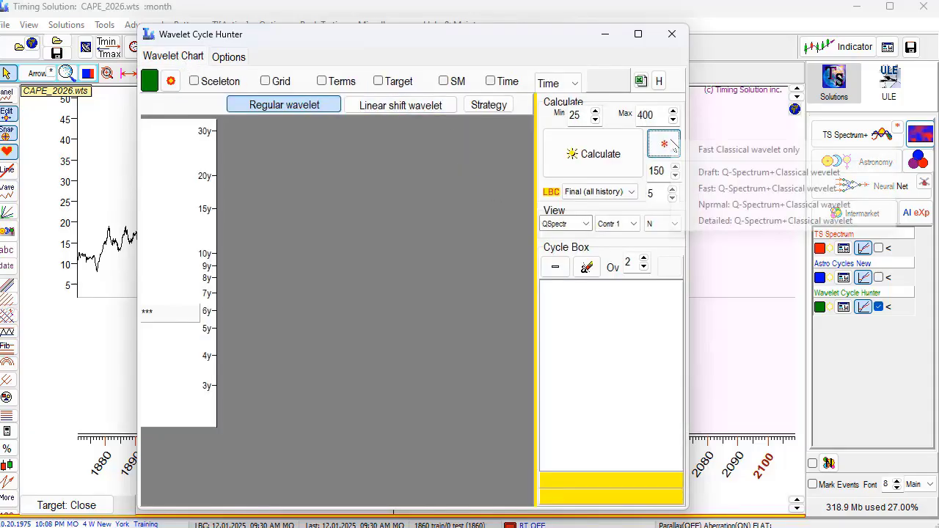
{"action": "left_click", "coordinate": [719, 205]}
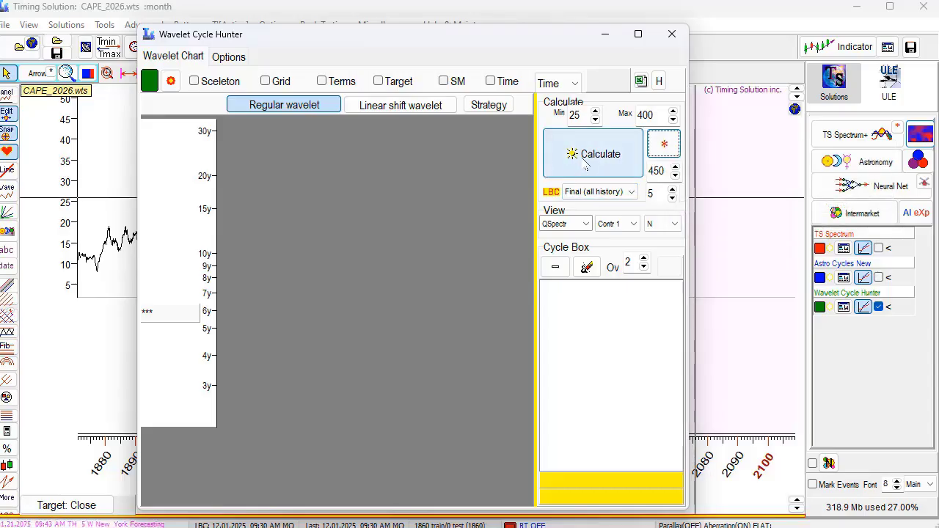
{"action": "left_click", "coordinate": [585, 163]}
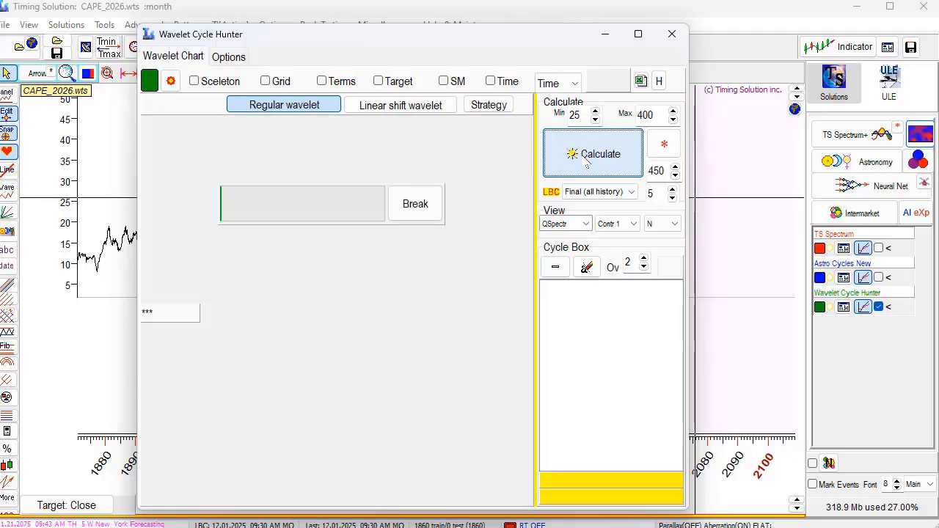
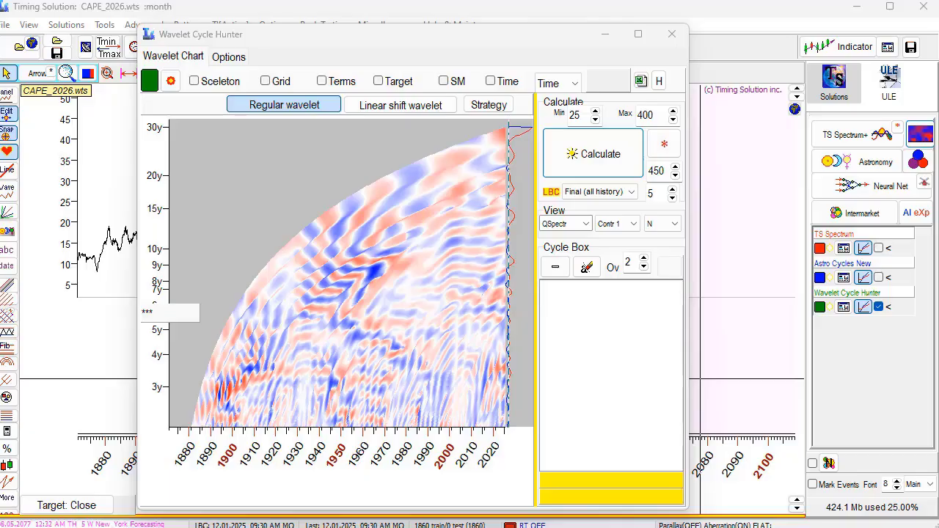
{"action": "left_click", "coordinate": [586, 223]}
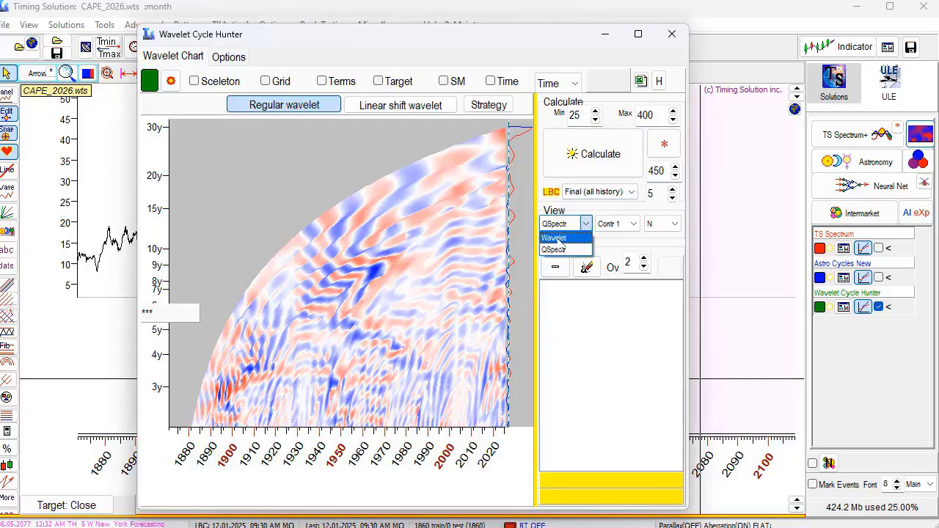
{"action": "left_click", "coordinate": [561, 239]}
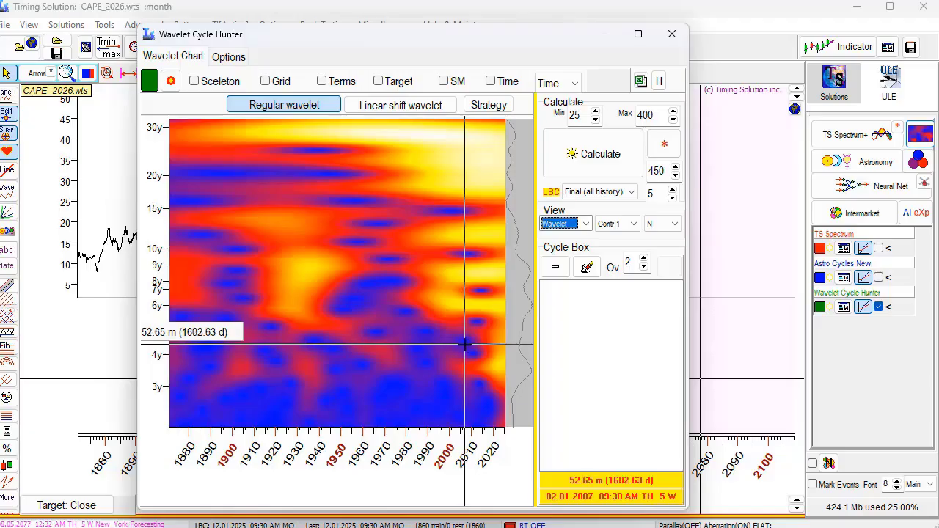
Mark the recent cycle of about 42 months from 2017 to the end of the wavelet diagram and optimise it
{"action": "left_click_drag", "start_coordinate": [463, 341], "coordinate": [512, 403]}
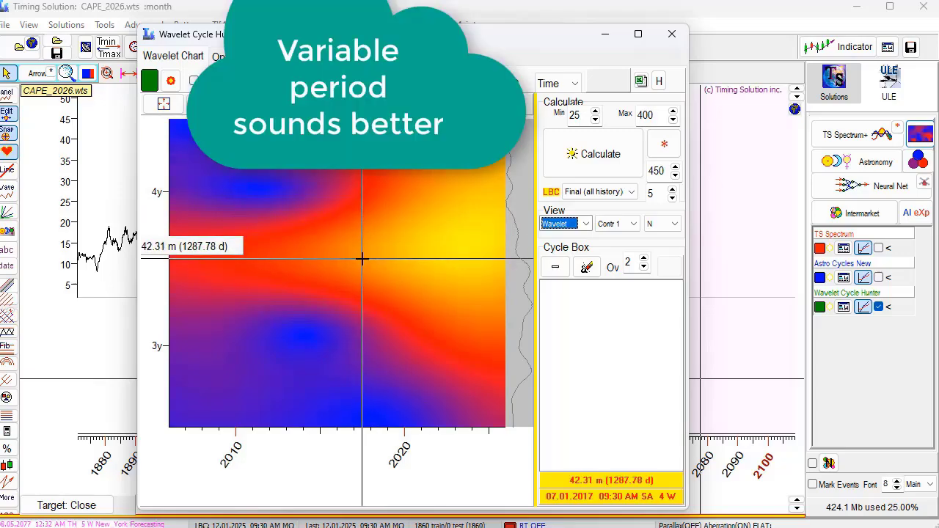
{"action": "mouse_move", "coordinate": [362, 259]}
{"action": "left_mouse_down"}
{"action": "mouse_move", "coordinate": [477, 264]}
{"action": "mouse_move", "coordinate": [488, 163]}
{"action": "mouse_move", "coordinate": [440, 252]}
{"action": "mouse_move", "coordinate": [503, 256]}
{"action": "mouse_move", "coordinate": [506, 235]}
{"action": "mouse_move", "coordinate": [506, 248]}
{"action": "left_mouse_up"}
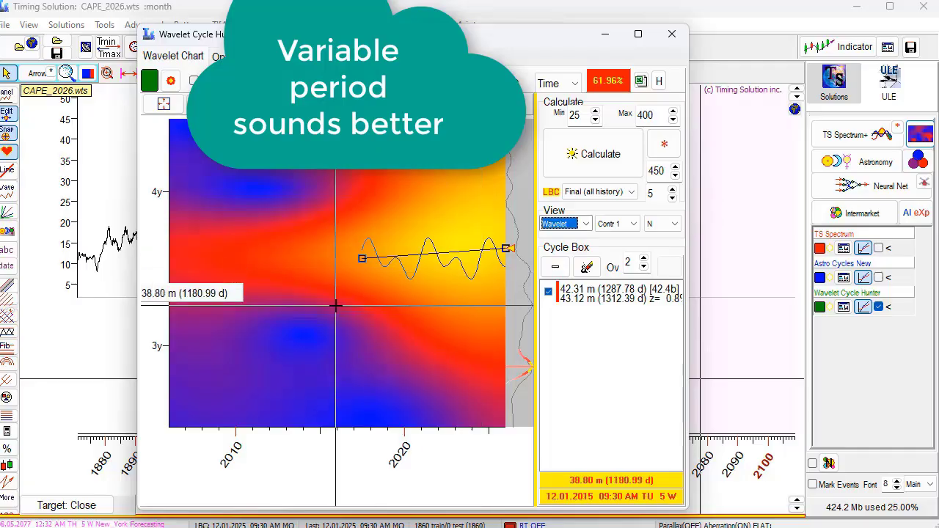
{"action": "left_click", "coordinate": [612, 295]}
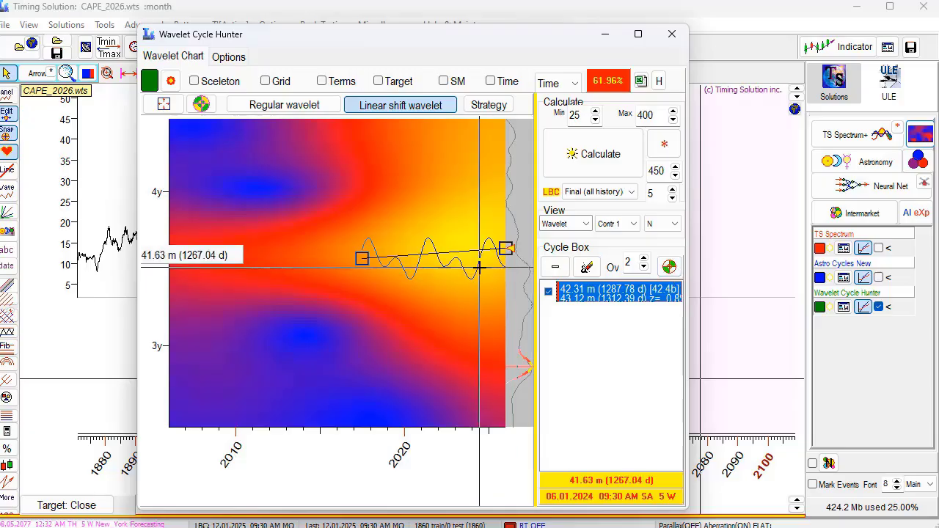
{"action": "left_click", "coordinate": [669, 268]}
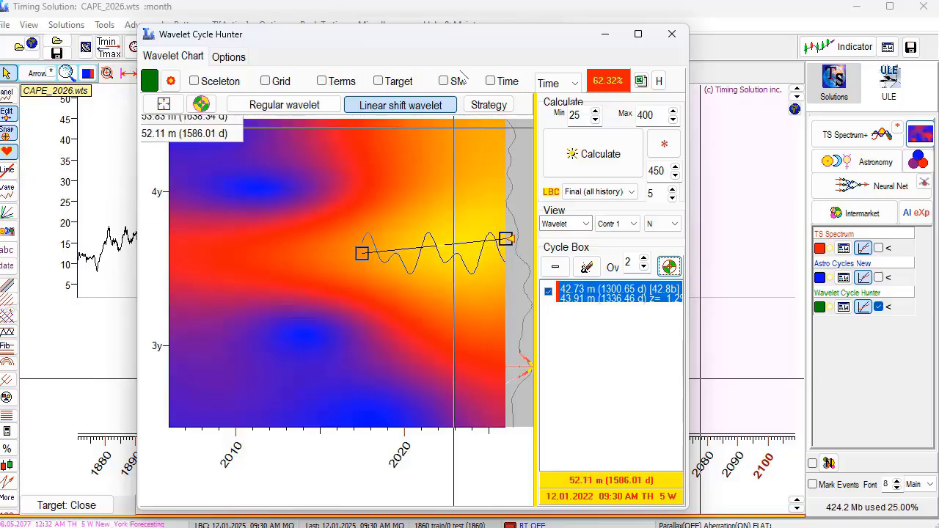
Show the TS Spectrum and Astro Cycles projections together with the wavelet projection around the 2026 forecast start
{"action": "left_click_drag", "start_coordinate": [474, 40], "coordinate": [320, 449]}
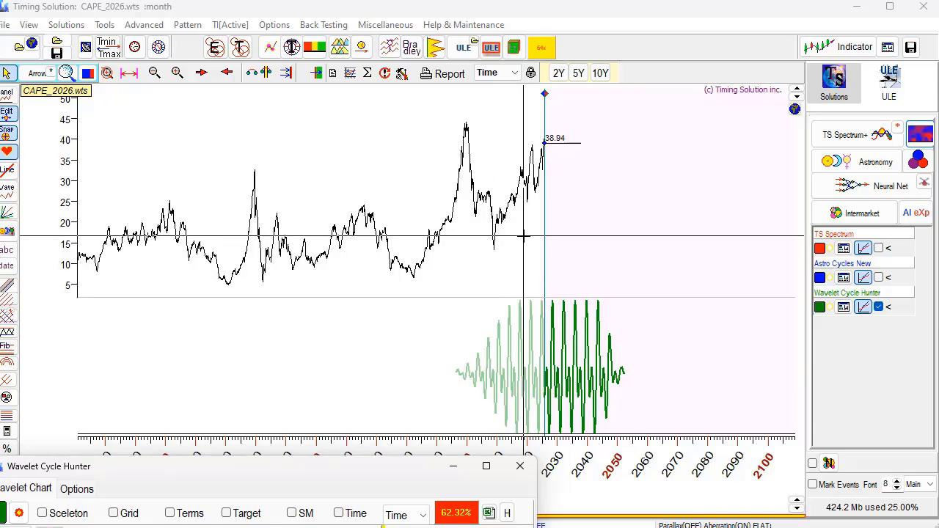
{"action": "left_click_drag", "start_coordinate": [524, 237], "coordinate": [572, 365]}
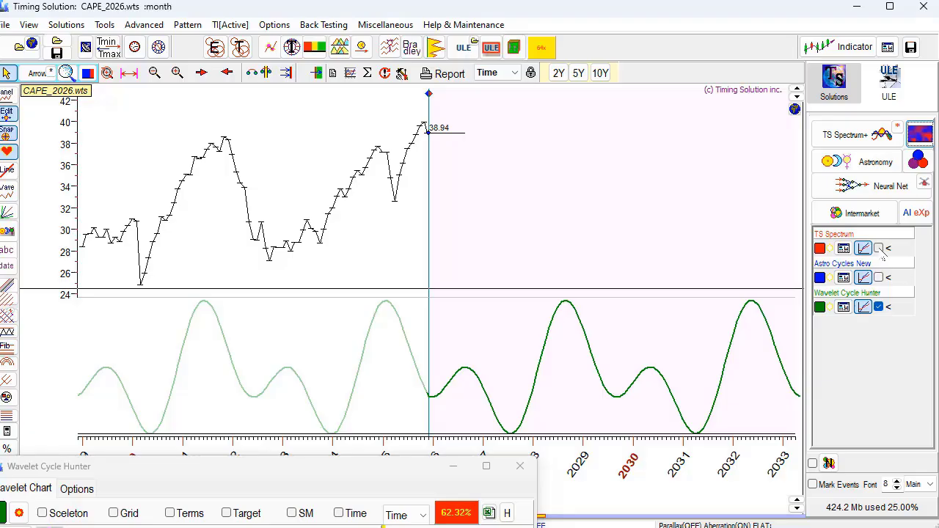
{"action": "left_click", "coordinate": [879, 248]}
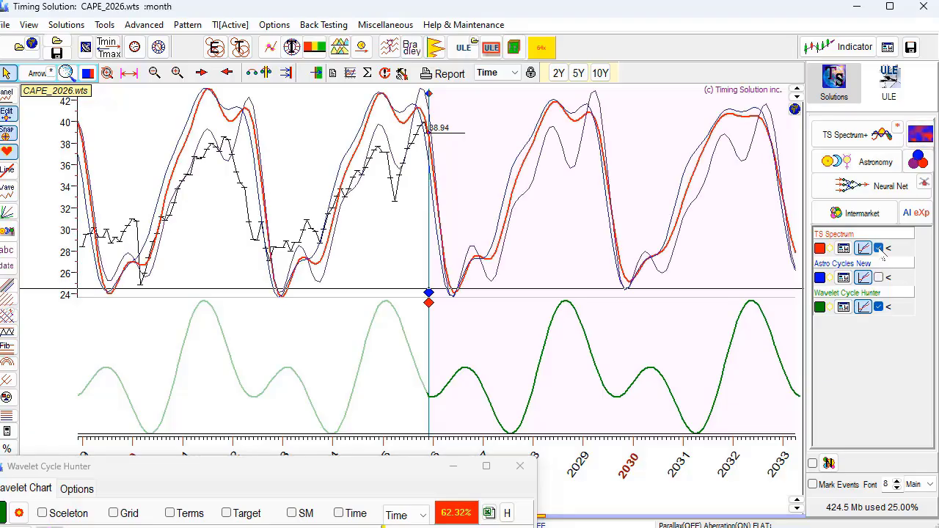
{"action": "left_click_drag", "start_coordinate": [294, 181], "coordinate": [530, 224]}
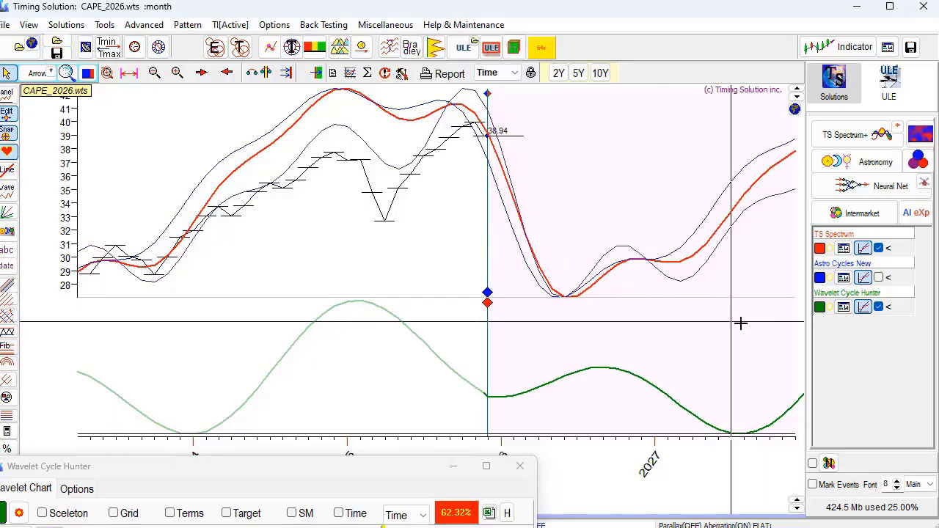
{"action": "left_click", "coordinate": [879, 277]}
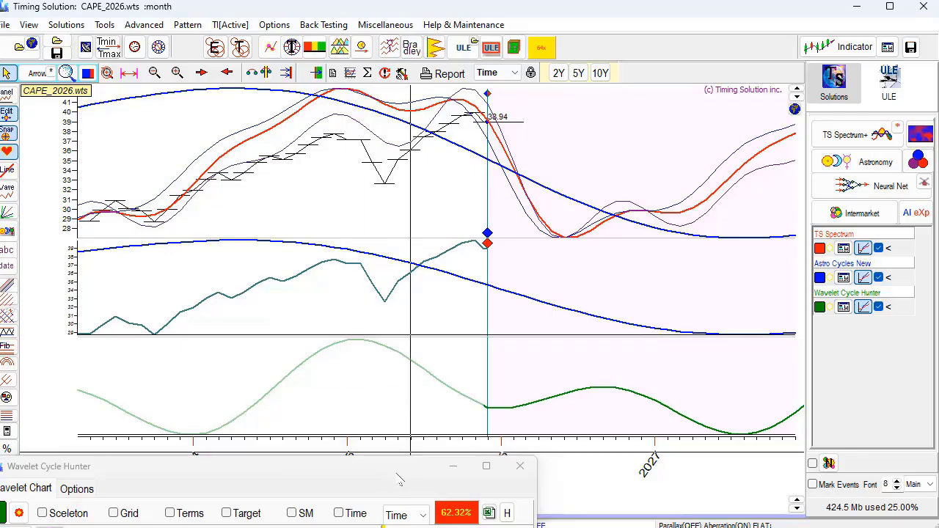
Turn off the separate panels for Astro Cycles and Wavelet Cycle Hunter so that all projections overlay the price chart
{"action": "left_click", "coordinate": [844, 278]}
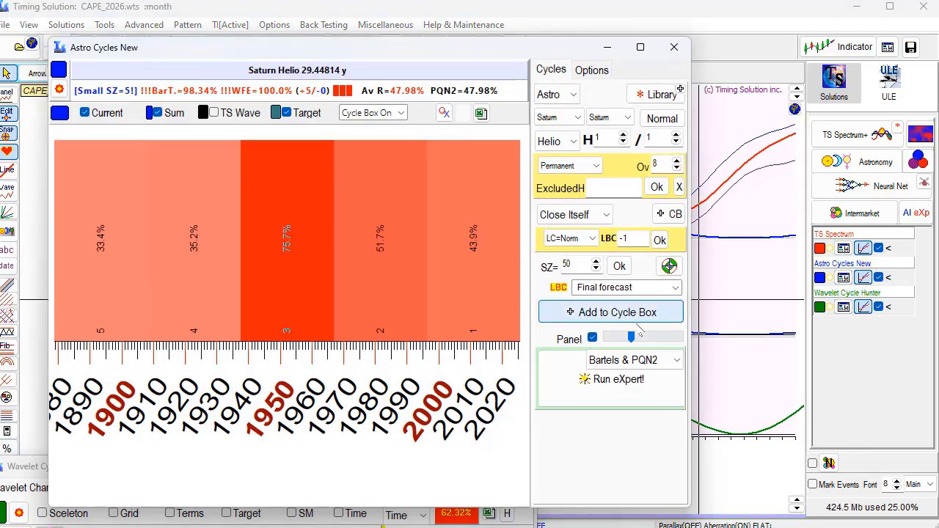
{"action": "left_click", "coordinate": [592, 337]}
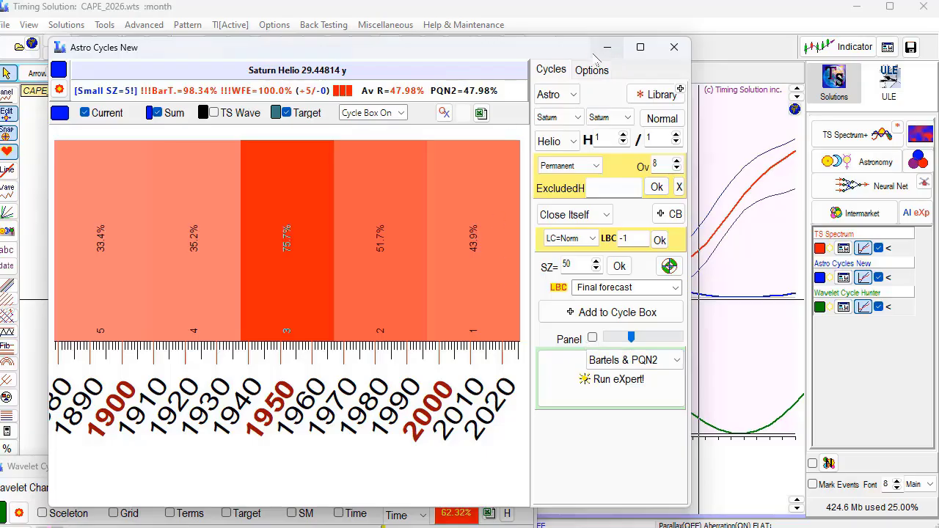
{"action": "left_click", "coordinate": [603, 48]}
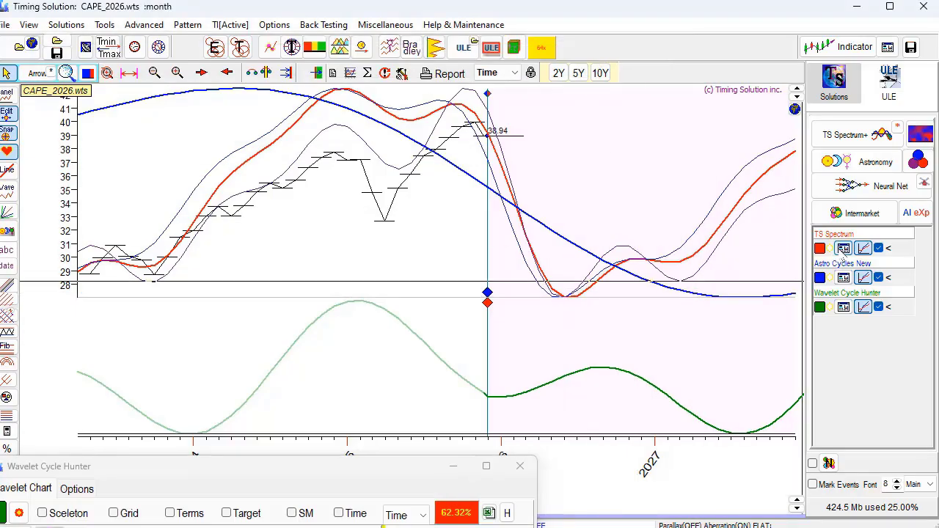
{"action": "left_click", "coordinate": [844, 278]}
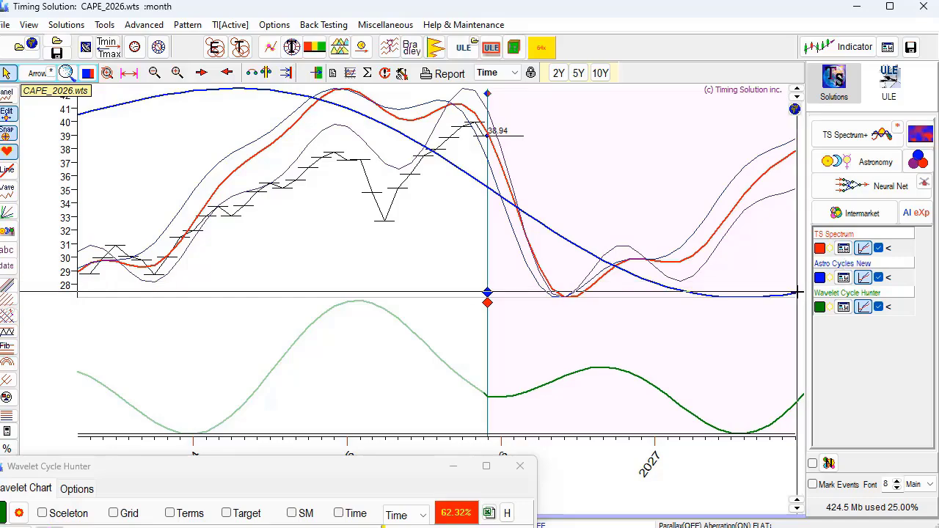
{"action": "left_click", "coordinate": [844, 309]}
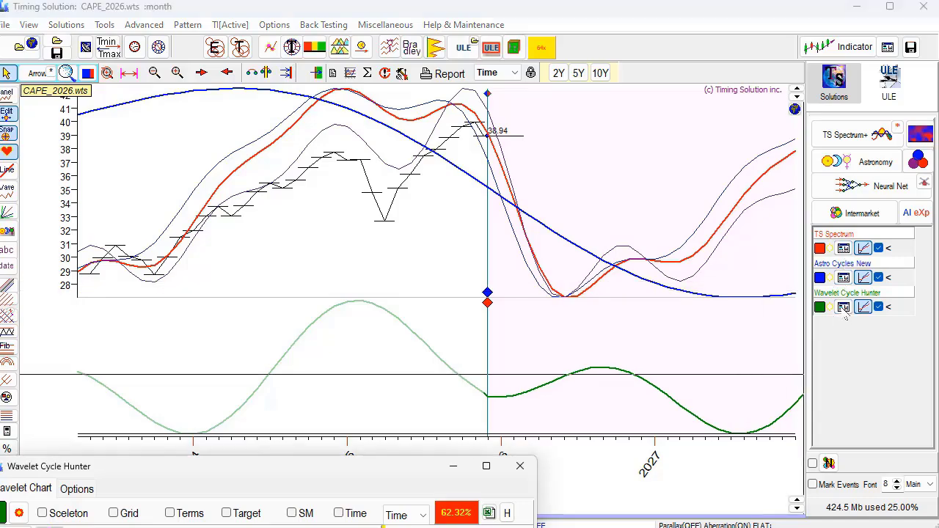
{"action": "left_click", "coordinate": [863, 308]}
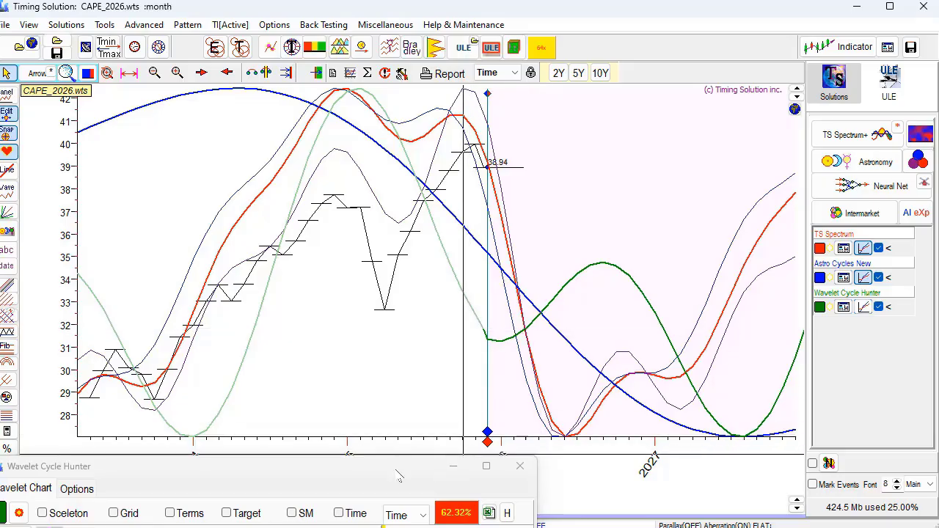
{"action": "left_click_drag", "start_coordinate": [398, 477], "coordinate": [300, 480]}
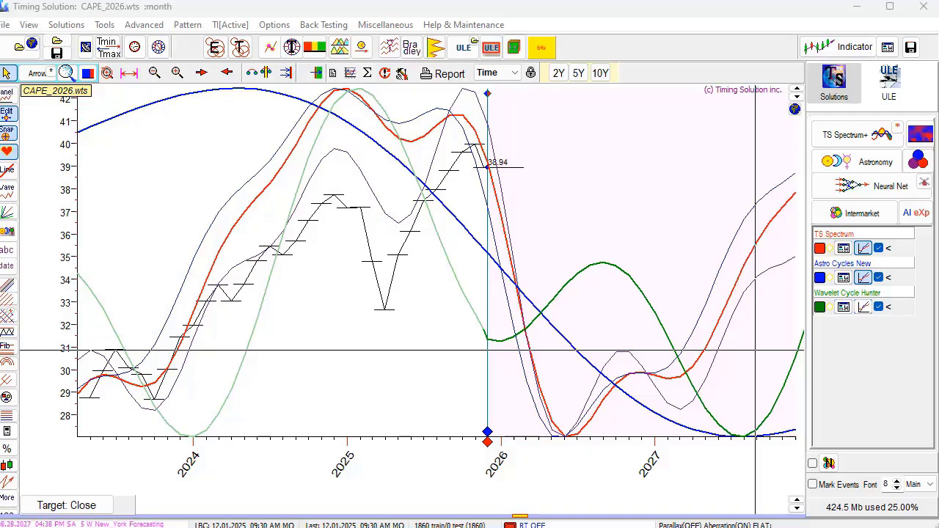
Hide the Wavelet, Astro Cycles and TS Spectrum projections and start a Neural Net module
{"action": "left_click", "coordinate": [879, 307]}
{"action": "left_click", "coordinate": [879, 277]}
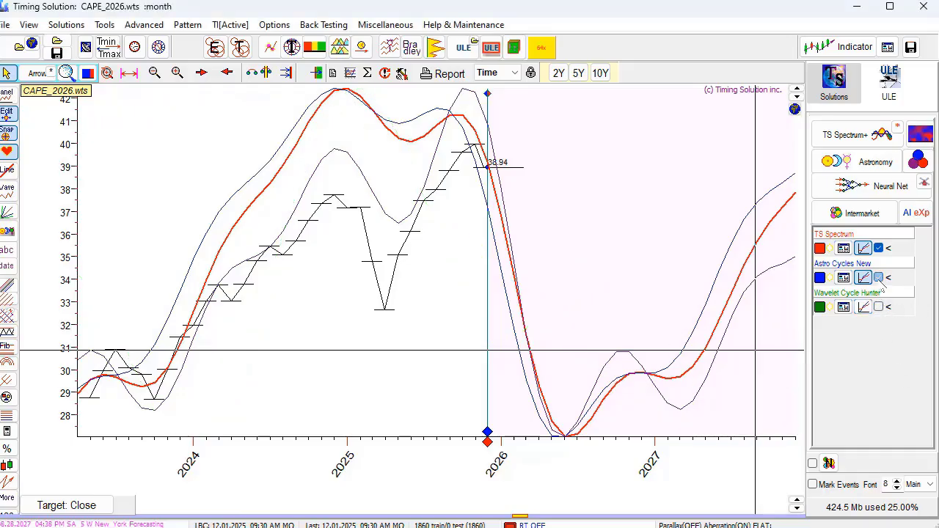
{"action": "left_click", "coordinate": [879, 248]}
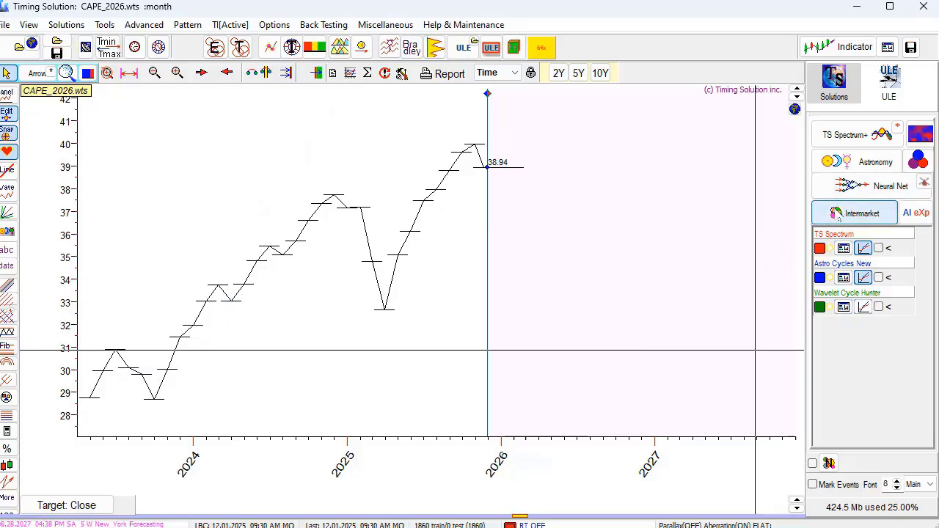
{"action": "left_click", "coordinate": [872, 186]}
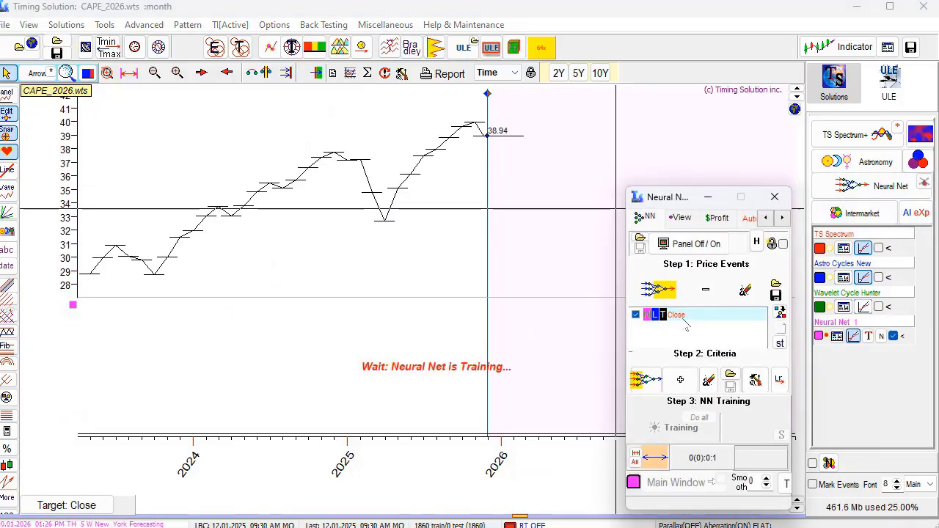
{"action": "left_click_drag", "start_coordinate": [673, 200], "coordinate": [516, 80]}
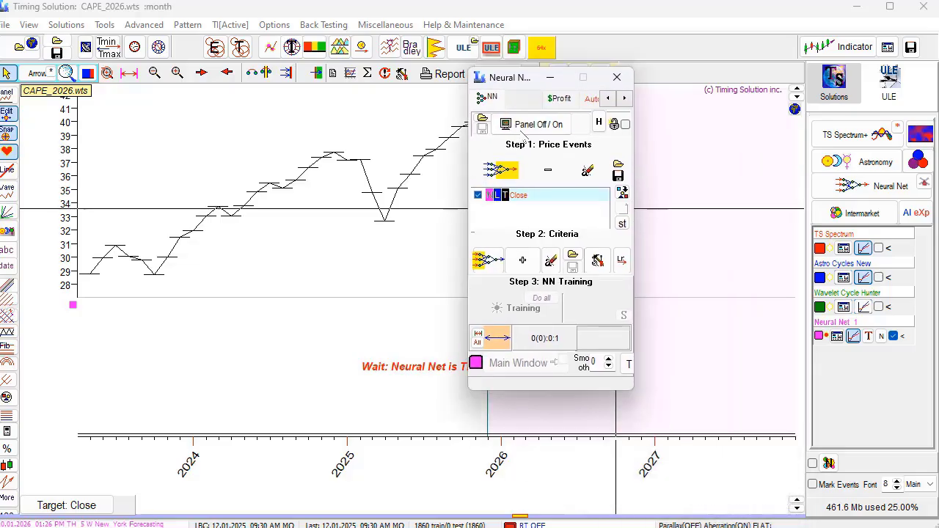
Add the Sunspot analytical model with 4 harmonics as the neural net's criteria and train the net
{"action": "left_click", "coordinate": [524, 260]}
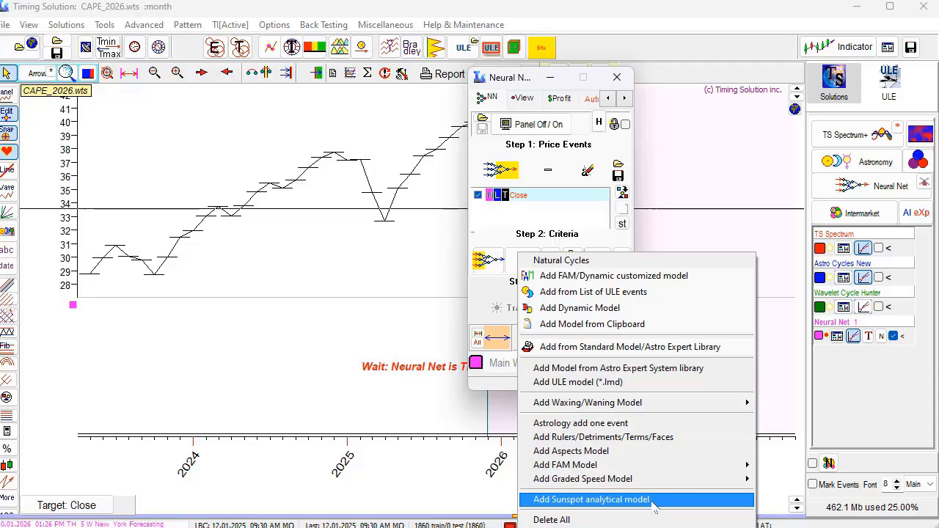
{"action": "left_click", "coordinate": [606, 500]}
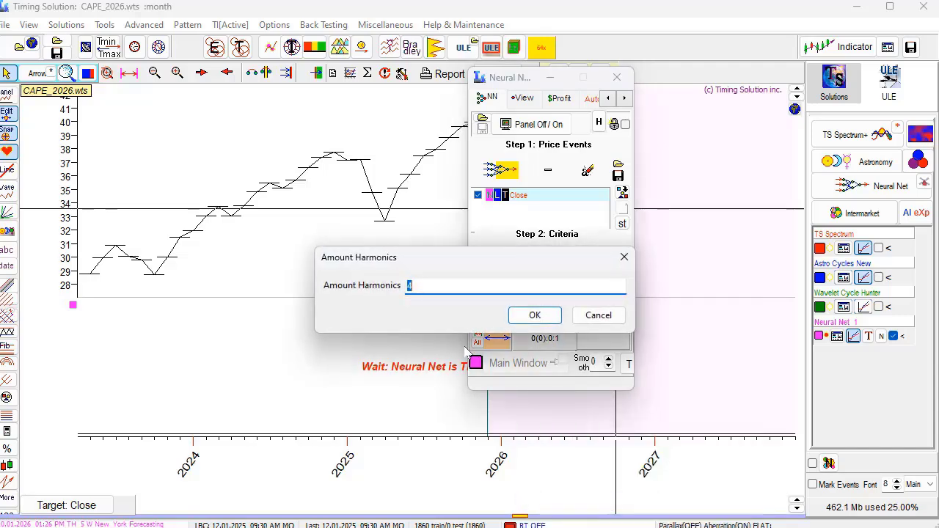
{"action": "left_click", "coordinate": [534, 315]}
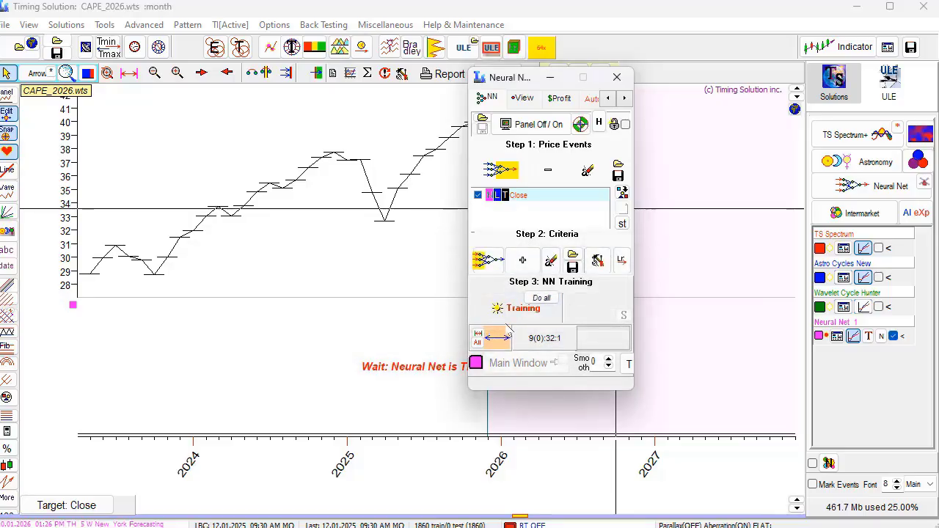
{"action": "left_click", "coordinate": [507, 318]}
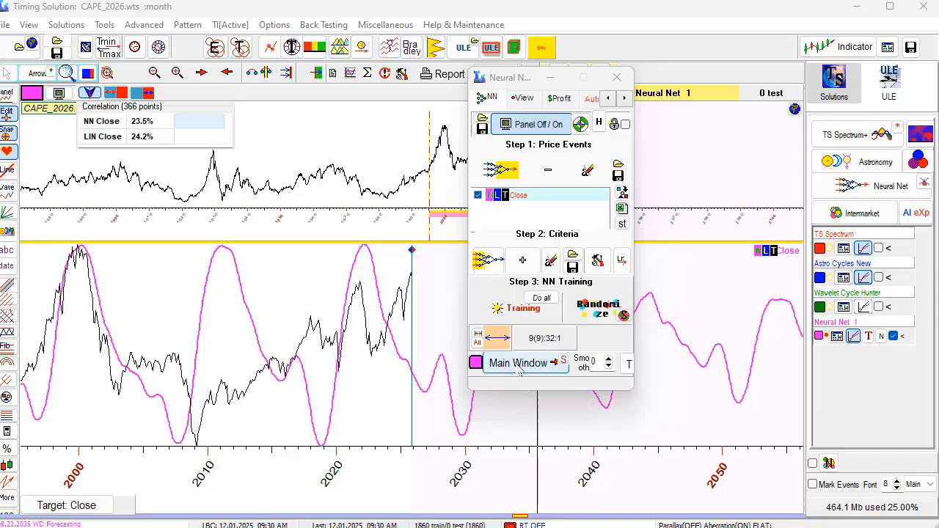
Turn off the neural net results panel and show the sunspot projection beneath the CAPE chart from about 1940 to past 2100
{"action": "left_click", "coordinate": [518, 370]}
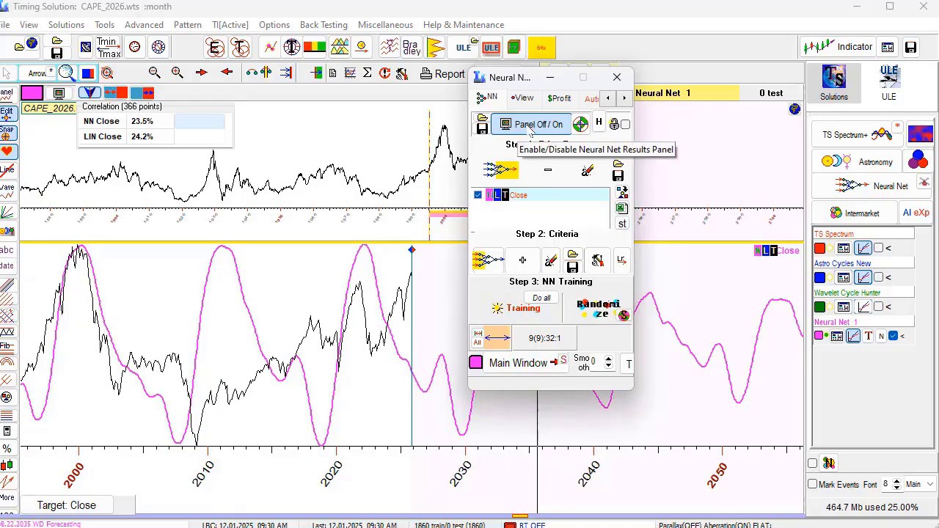
{"action": "left_click", "coordinate": [532, 130]}
{"action": "scroll", "coordinate": [285, 213], "scroll_direction": "down", "scroll_amount": 3}
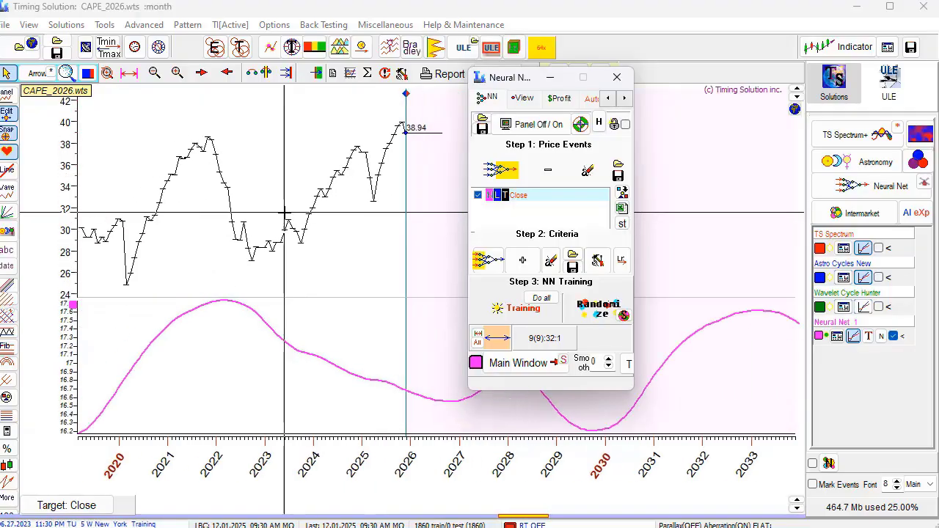
{"action": "scroll", "coordinate": [285, 213], "scroll_direction": "down", "scroll_amount": 5}
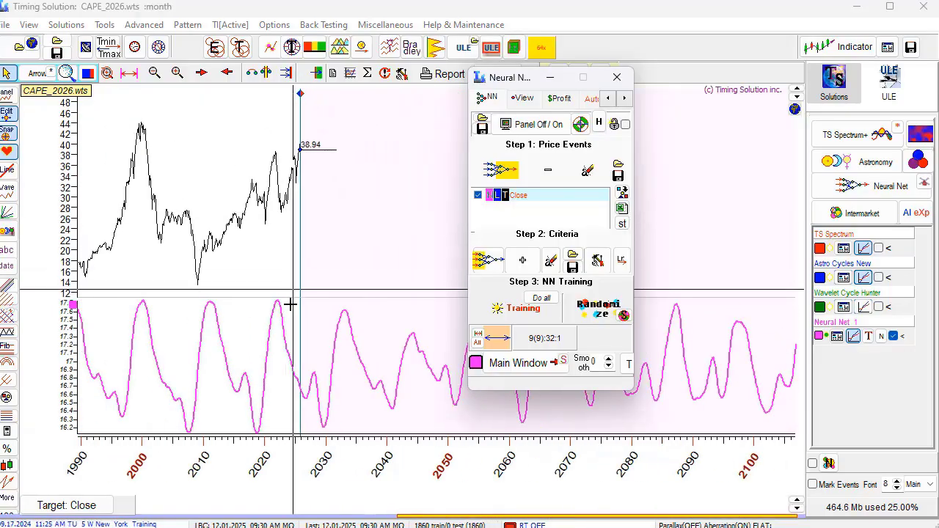
{"action": "scroll", "coordinate": [384, 285], "scroll_direction": "down", "scroll_amount": 3}
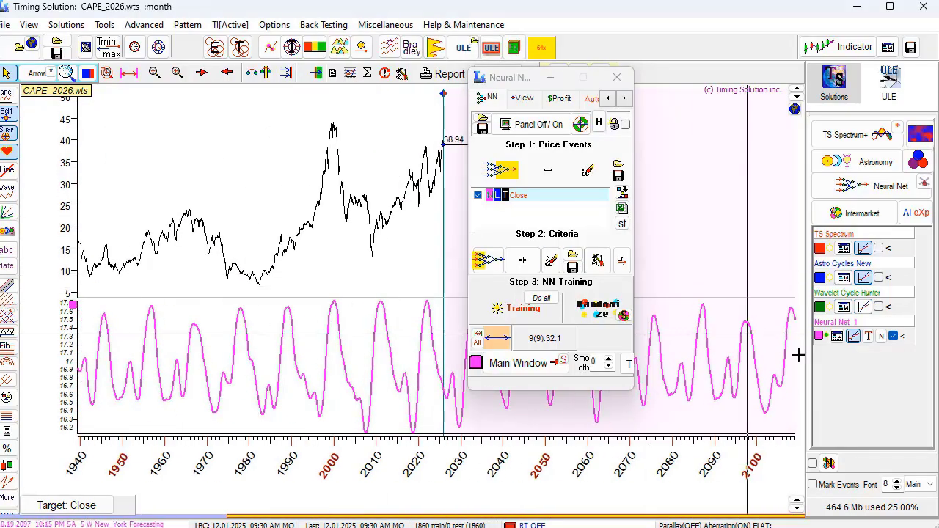
Overlay the Neural Net projection on the price chart and compare it with past CAPE swings and the period after 2026
{"action": "left_click", "coordinate": [854, 336]}
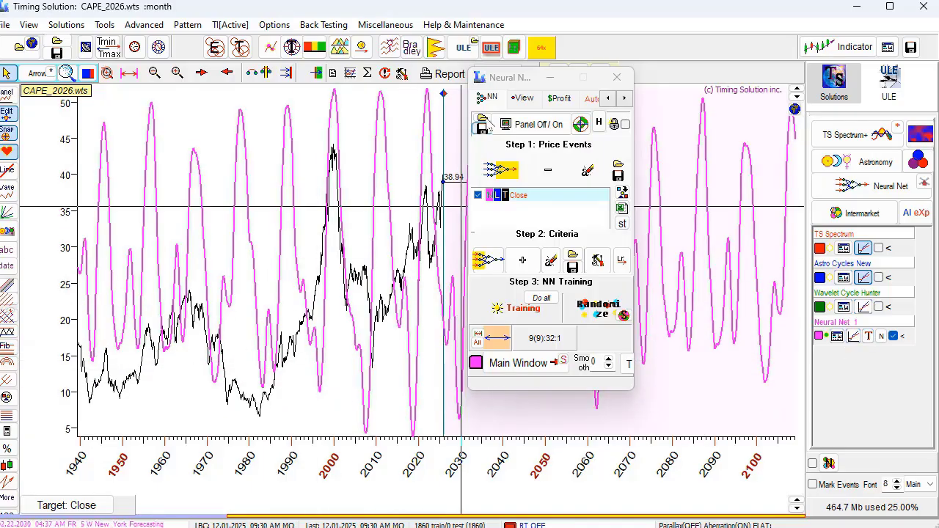
{"action": "left_click_drag", "start_coordinate": [505, 81], "coordinate": [844, 240]}
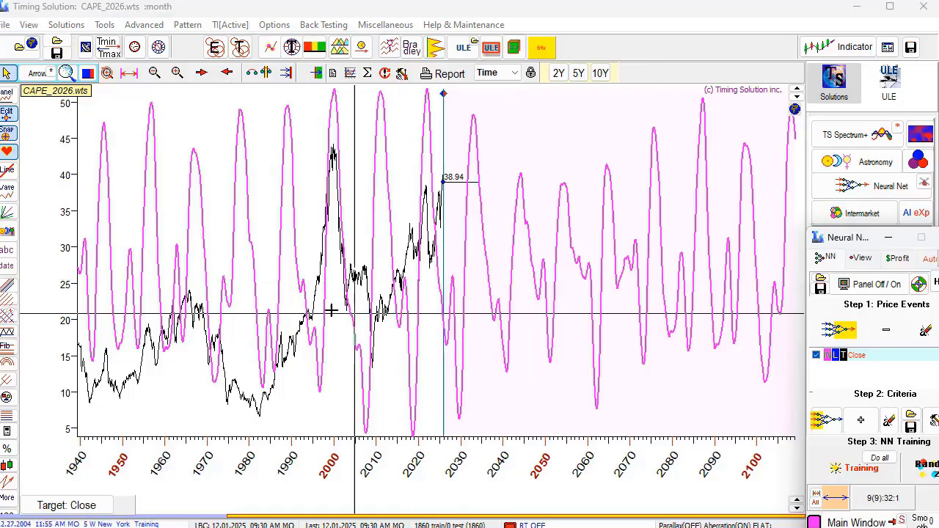
{"action": "scroll", "coordinate": [411, 316], "scroll_direction": "up", "scroll_amount": 2}
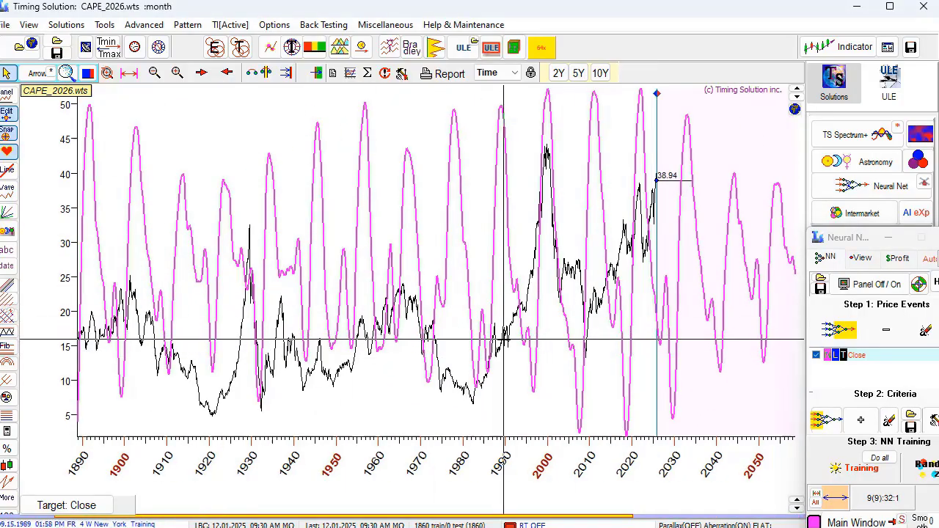
{"action": "scroll", "coordinate": [503, 340], "scroll_direction": "down", "scroll_amount": 2}
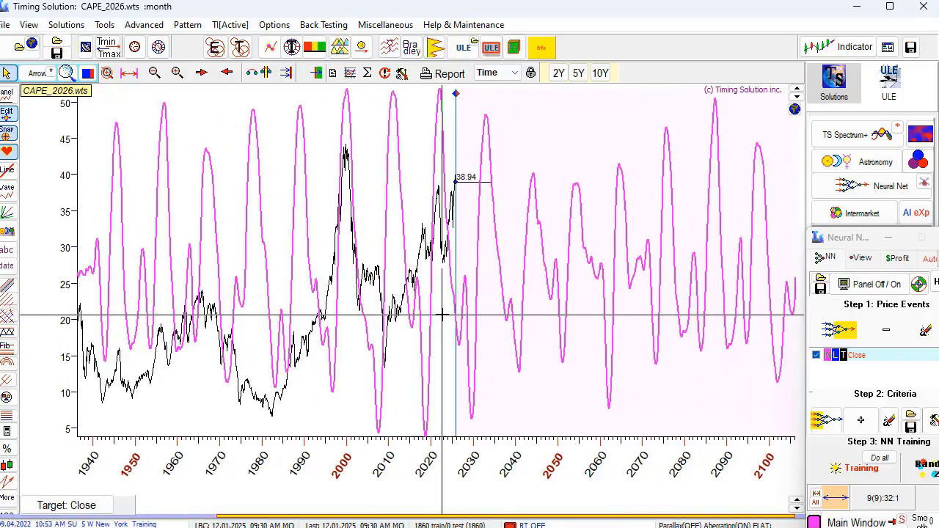
{"action": "left_click_drag", "start_coordinate": [415, 292], "coordinate": [524, 397]}
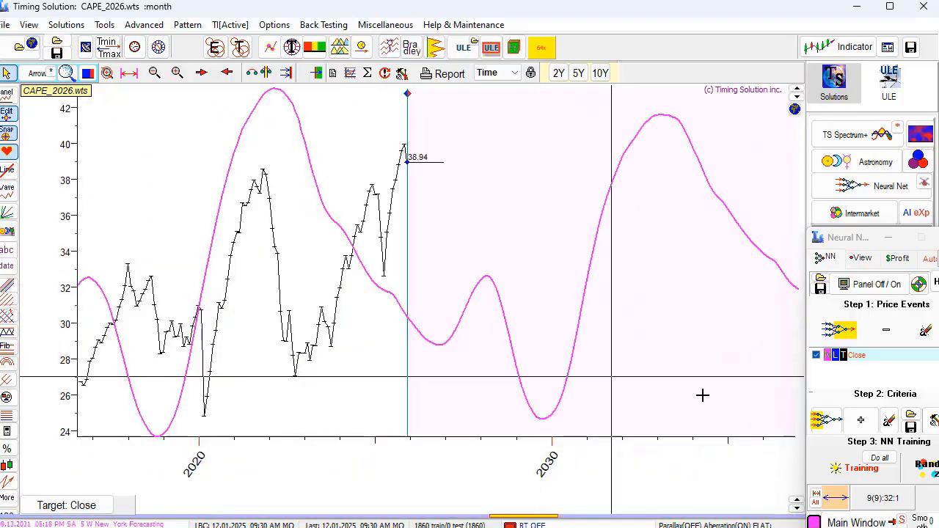
Return the Neural Net projection to a separate panel and show the TS Spectrum, Astro Cycles and Wavelet projections over the price
{"action": "left_click", "coordinate": [889, 238]}
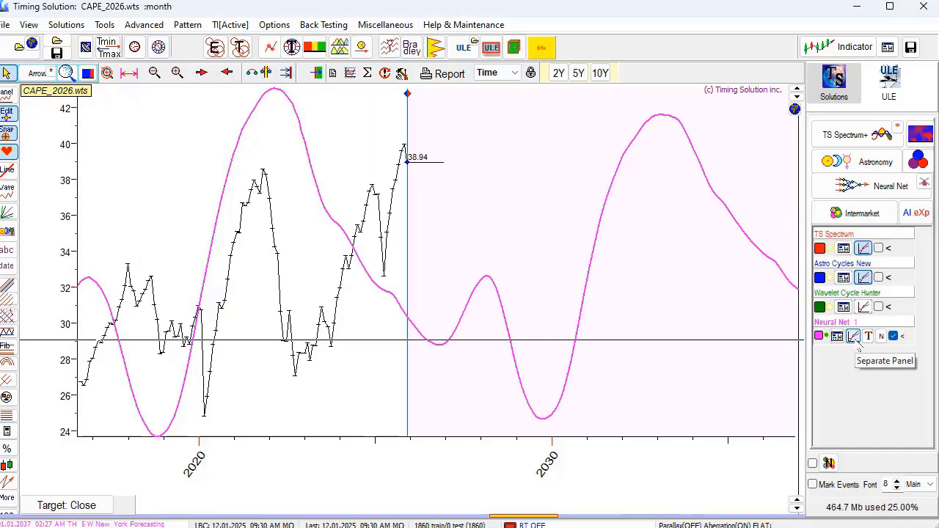
{"action": "left_click", "coordinate": [854, 338]}
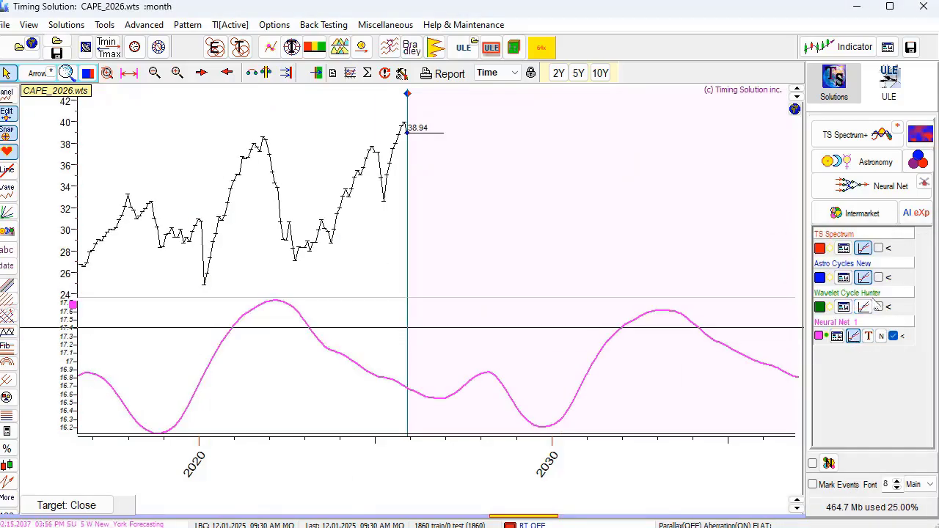
{"action": "left_click", "coordinate": [879, 248]}
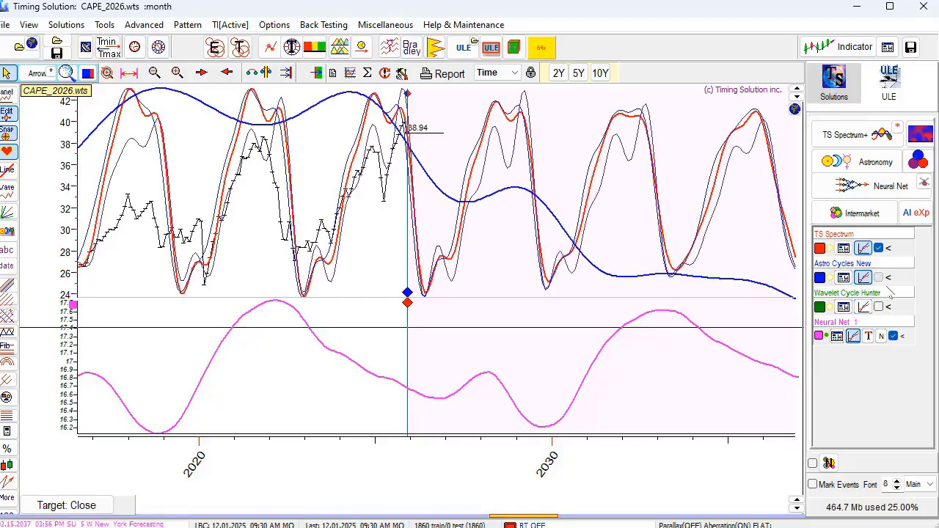
{"action": "left_click", "coordinate": [879, 307]}
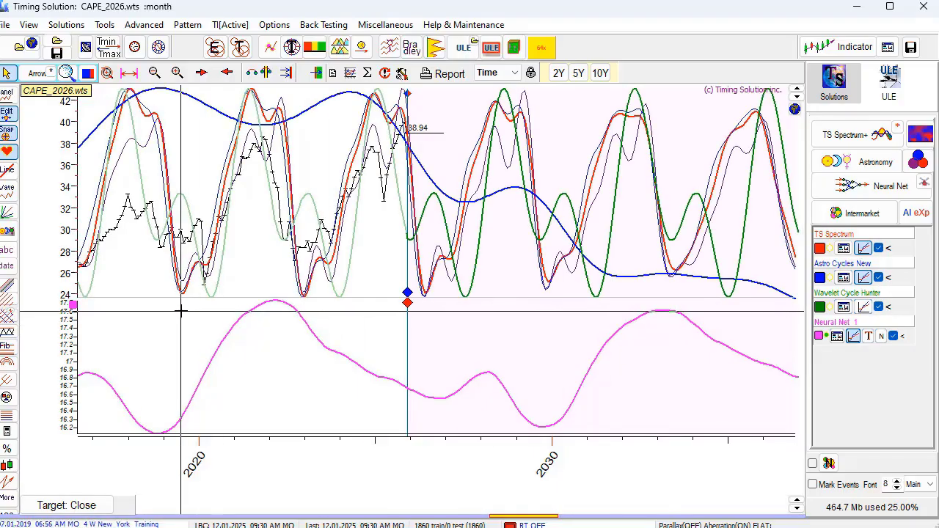
{"action": "left_click_drag", "start_coordinate": [181, 311], "coordinate": [583, 380]}
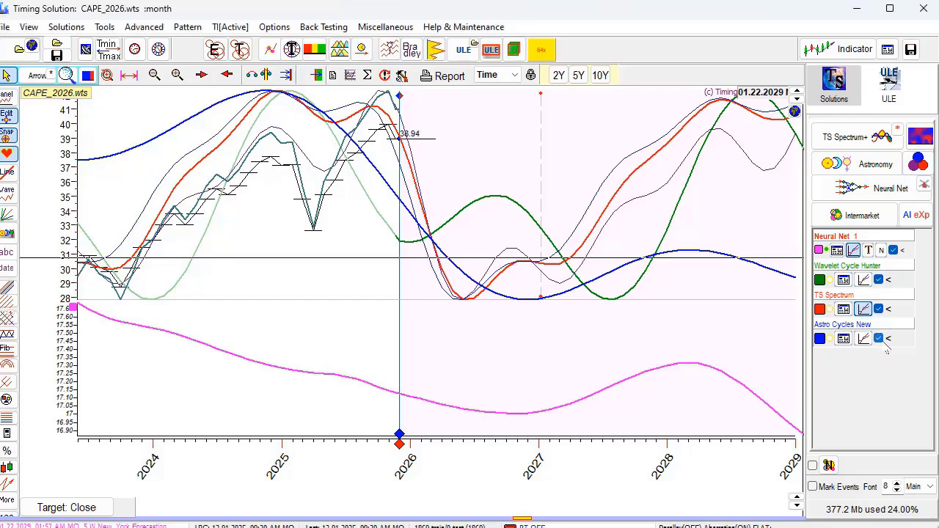
Leave only the TS Spectrum projection visible and draw an arrow along its decline from about December 2025 to late May 2026
{"action": "left_click", "coordinate": [879, 339]}
{"action": "left_click", "coordinate": [879, 280]}
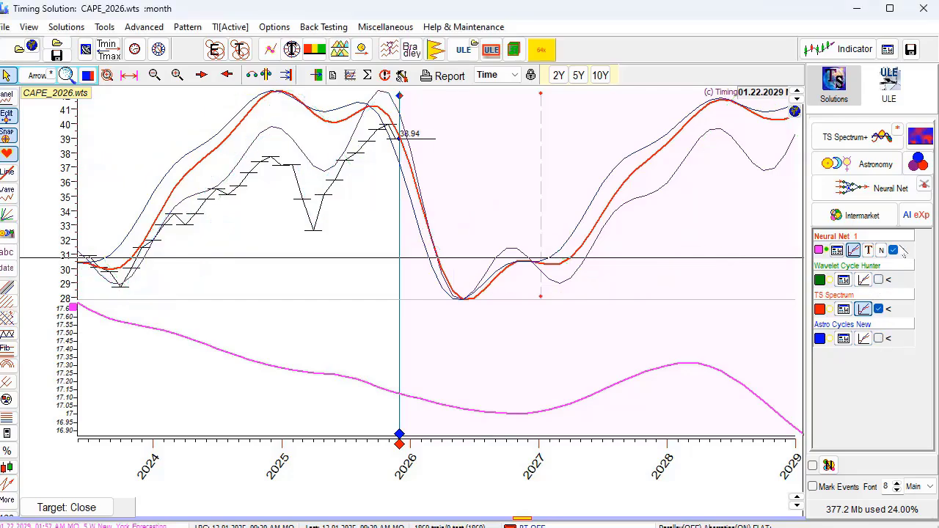
{"action": "left_click", "coordinate": [893, 250]}
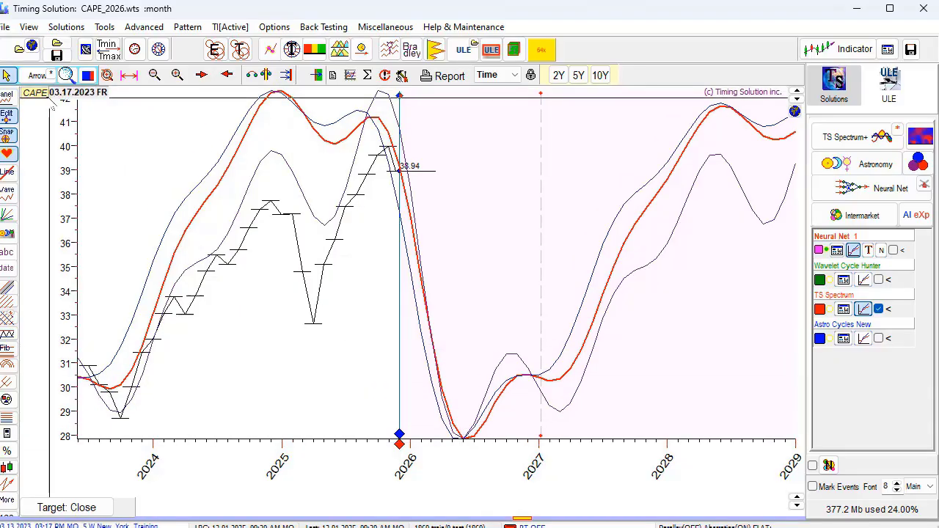
{"action": "left_click", "coordinate": [36, 75]}
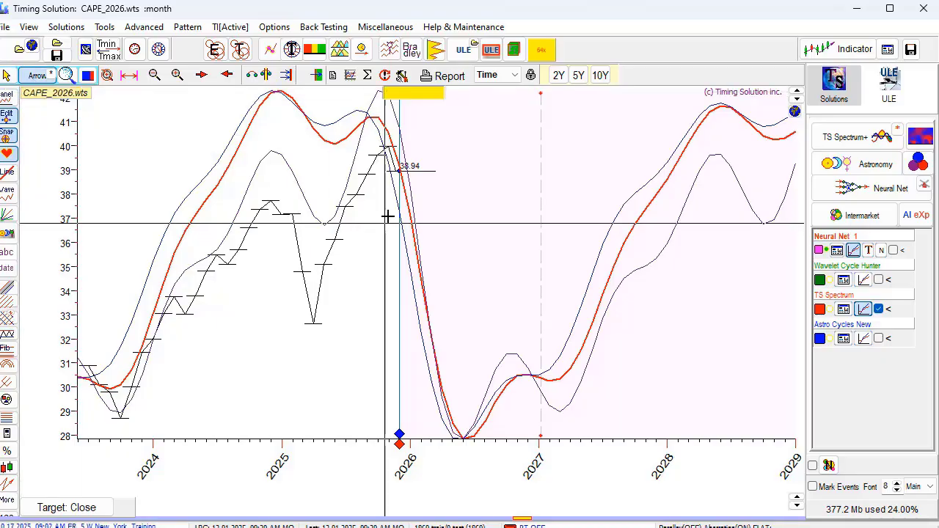
{"action": "left_click_drag", "start_coordinate": [396, 171], "coordinate": [462, 441]}
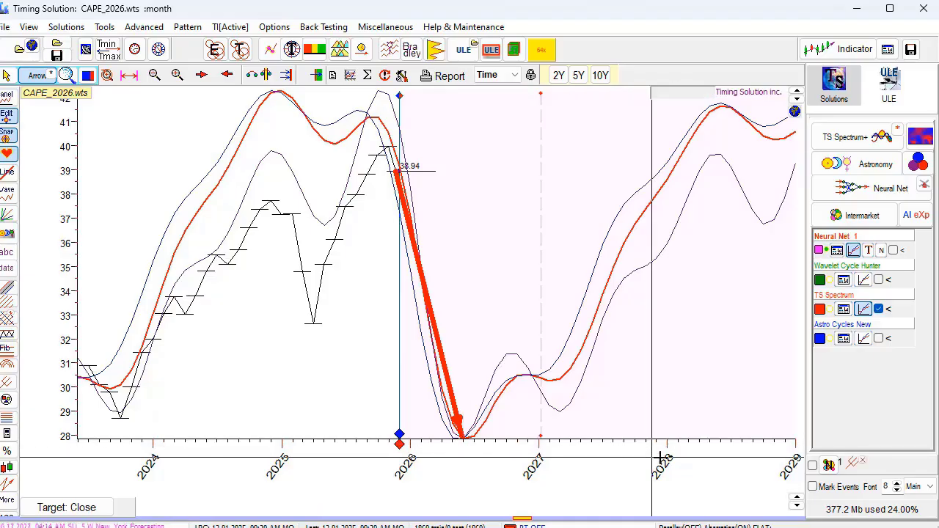
Show the Wavelet Cycle Hunter projection and mark its rise from about December 2025 to August 2026 with a blue arrow
{"action": "left_click", "coordinate": [879, 280]}
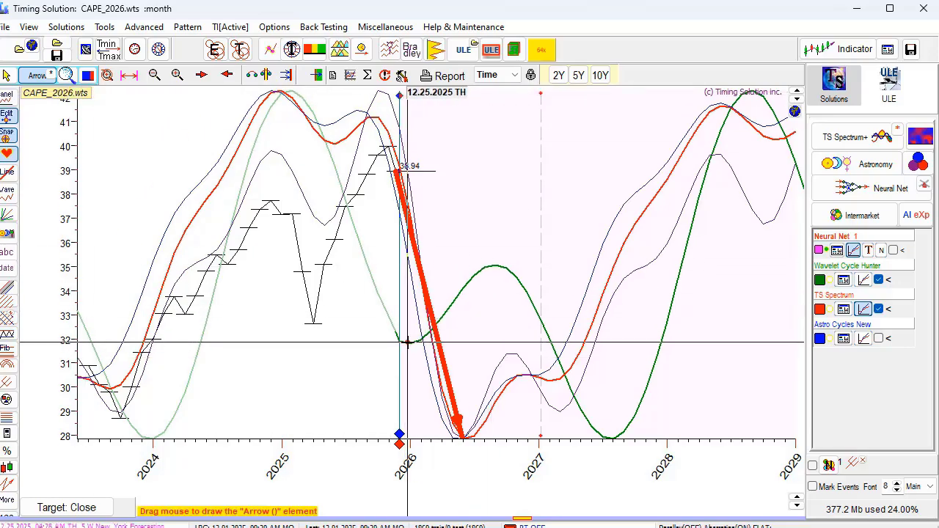
{"action": "left_click_drag", "start_coordinate": [407, 342], "coordinate": [491, 260]}
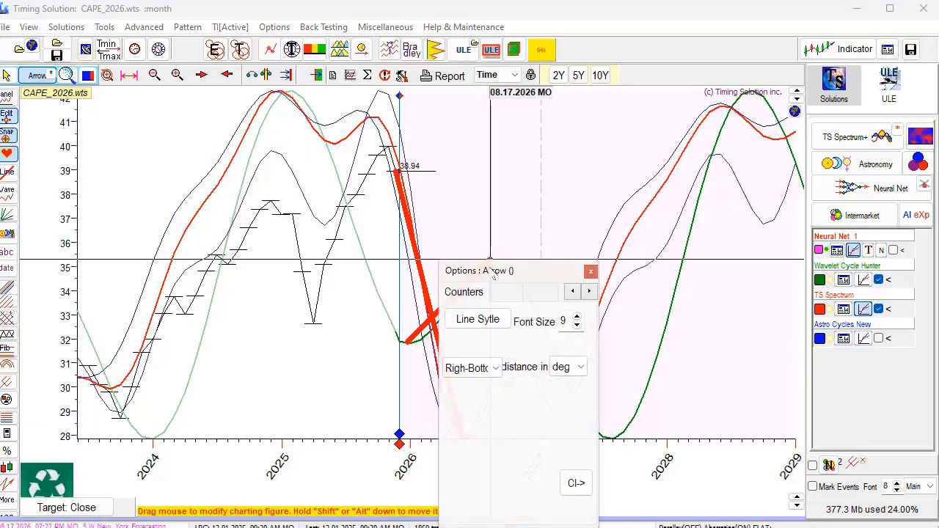
{"action": "left_click", "coordinate": [477, 321]}
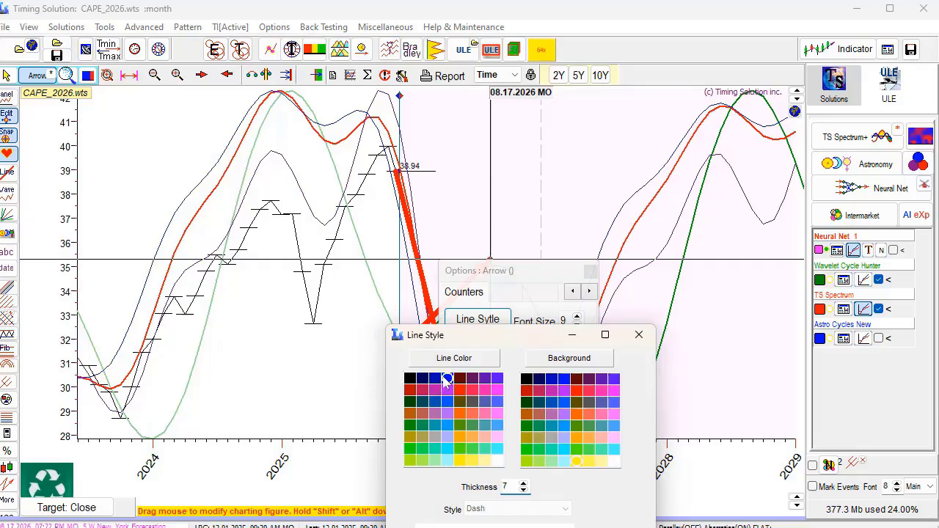
{"action": "left_click", "coordinate": [447, 379]}
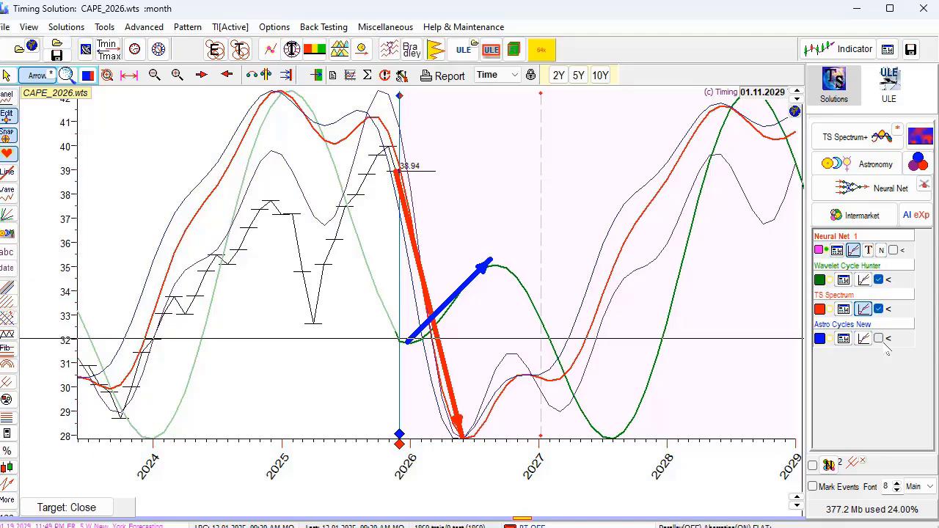
Show the Astro Cycles projection and set the heliocentric Saturn cycle's overtones to 8
{"action": "left_click", "coordinate": [879, 338]}
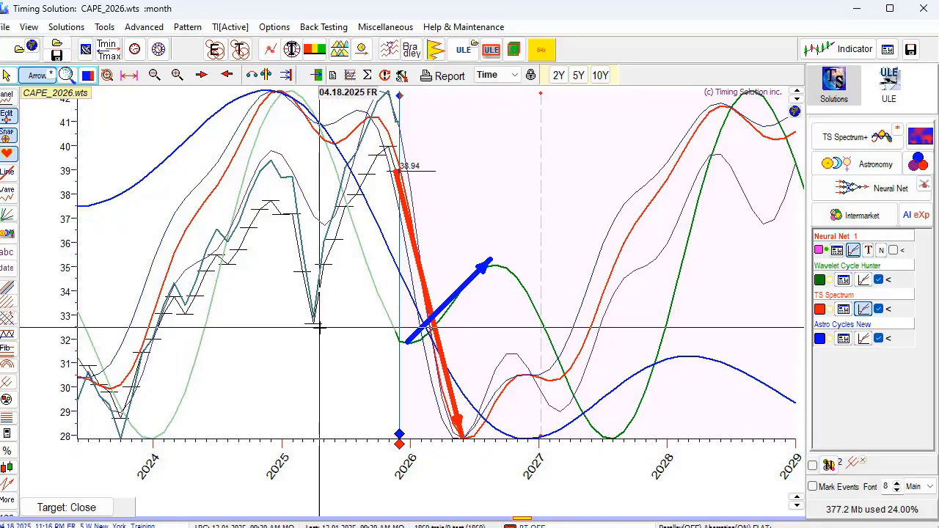
{"action": "left_click", "coordinate": [844, 338]}
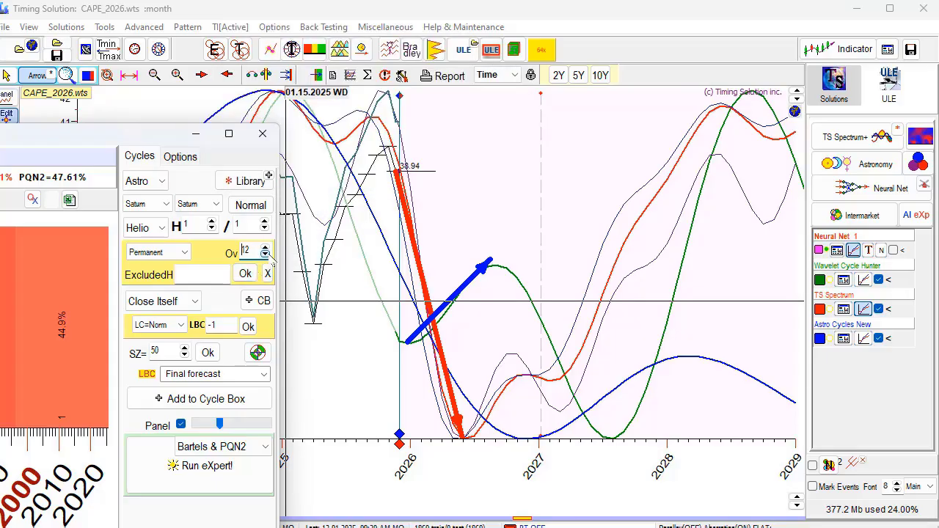
{"action": "left_click", "coordinate": [265, 254]}
{"action": "left_click", "coordinate": [265, 254]}
{"action": "left_click", "coordinate": [265, 255]}
{"action": "left_click", "coordinate": [265, 255]}
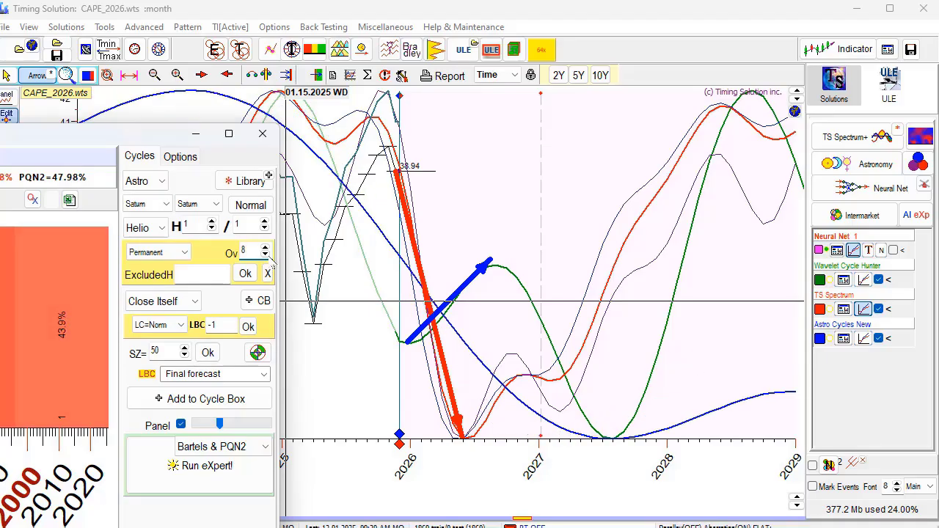
Try fewer overtones for the Saturn cycle, stepping down to 1 and back up to 8, to compare the resulting projections
{"action": "left_click", "coordinate": [265, 254]}
{"action": "left_click", "coordinate": [265, 255]}
{"action": "left_click", "coordinate": [265, 254]}
{"action": "left_click", "coordinate": [265, 254]}
{"action": "left_click", "coordinate": [265, 254]}
{"action": "left_click", "coordinate": [265, 255]}
{"action": "left_click", "coordinate": [265, 254]}
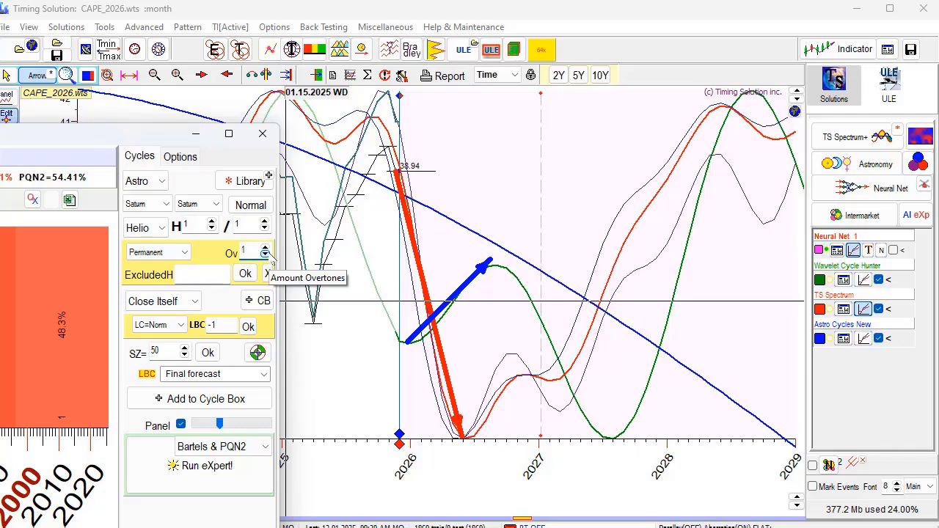
{"action": "left_click", "coordinate": [265, 249]}
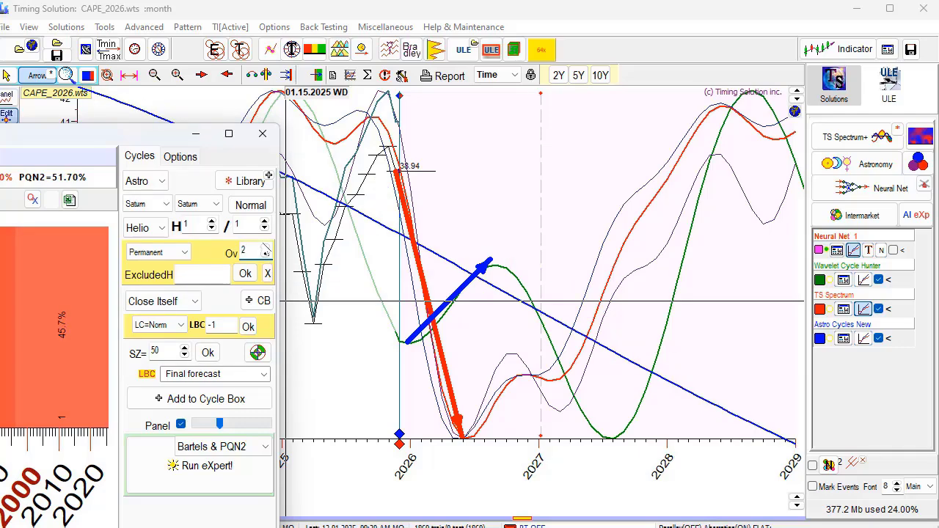
{"action": "left_click", "coordinate": [266, 250]}
{"action": "left_click", "coordinate": [265, 249]}
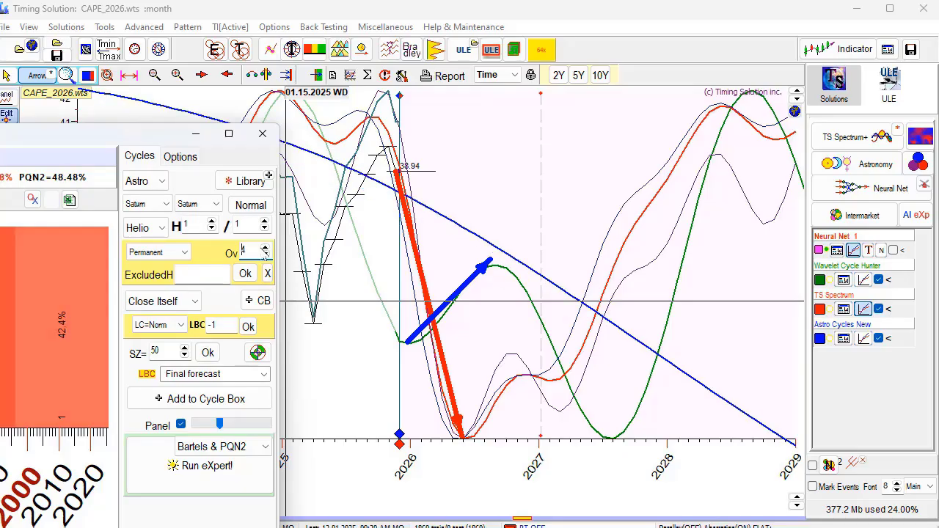
{"action": "left_click", "coordinate": [265, 250]}
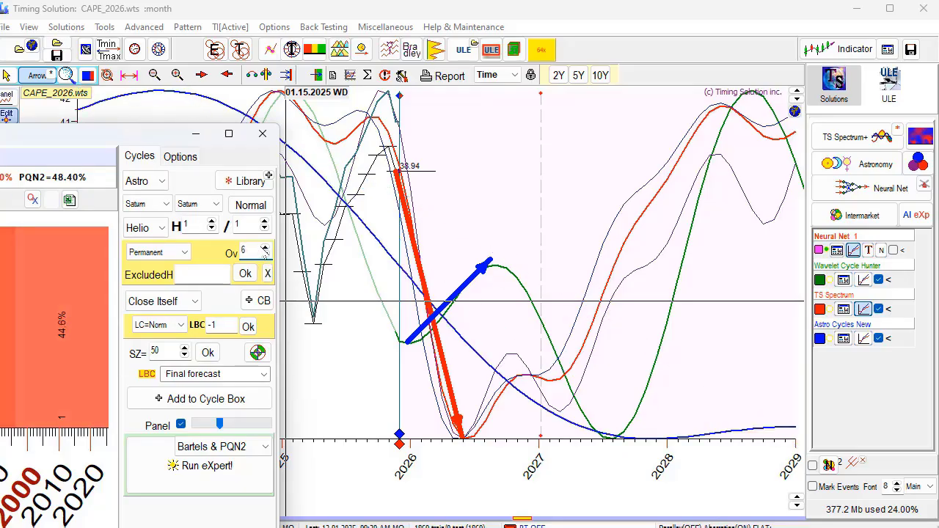
{"action": "left_click", "coordinate": [266, 249]}
{"action": "left_click", "coordinate": [266, 250]}
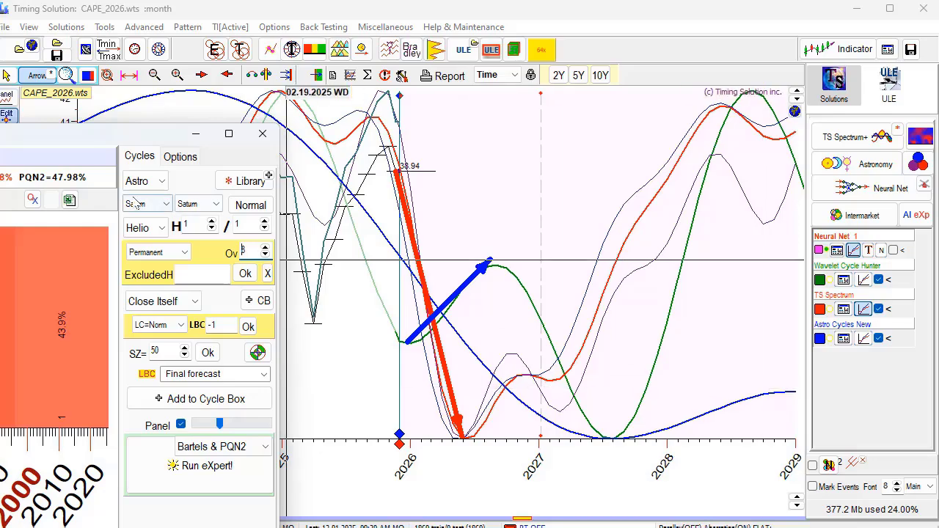
Mark the Astro Cycles projection's rise from about August 2027 to August 2028 with a blue arrow
{"action": "left_click_drag", "start_coordinate": [151, 139], "coordinate": [0, 164]}
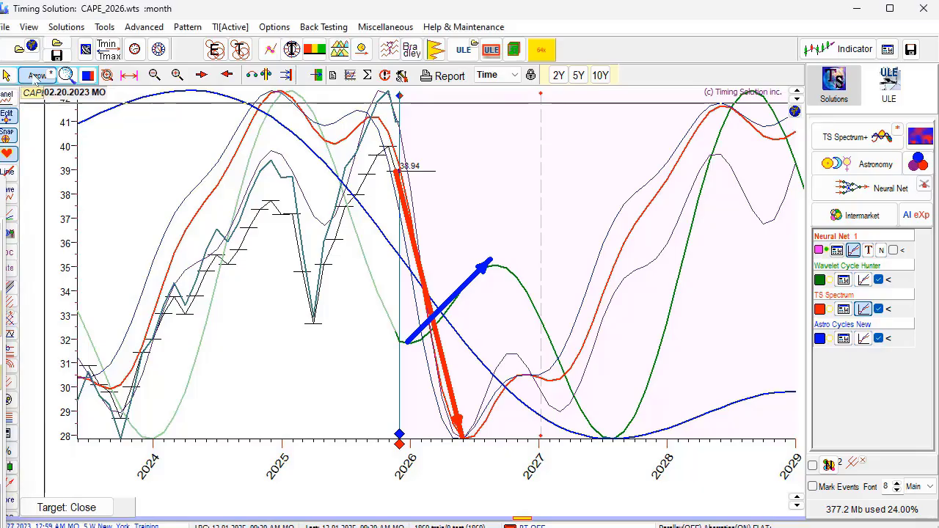
{"action": "left_click_drag", "start_coordinate": [641, 427], "coordinate": [748, 380]}
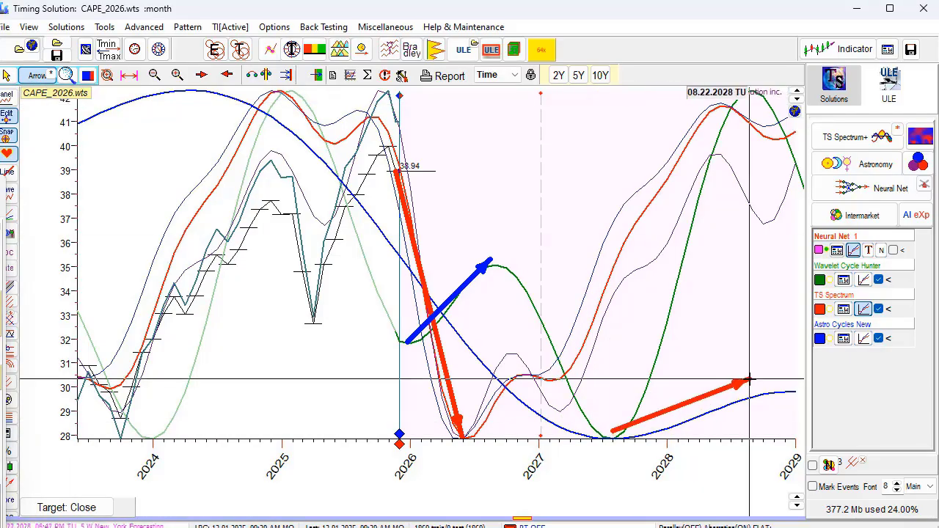
{"action": "left_click", "coordinate": [736, 438]}
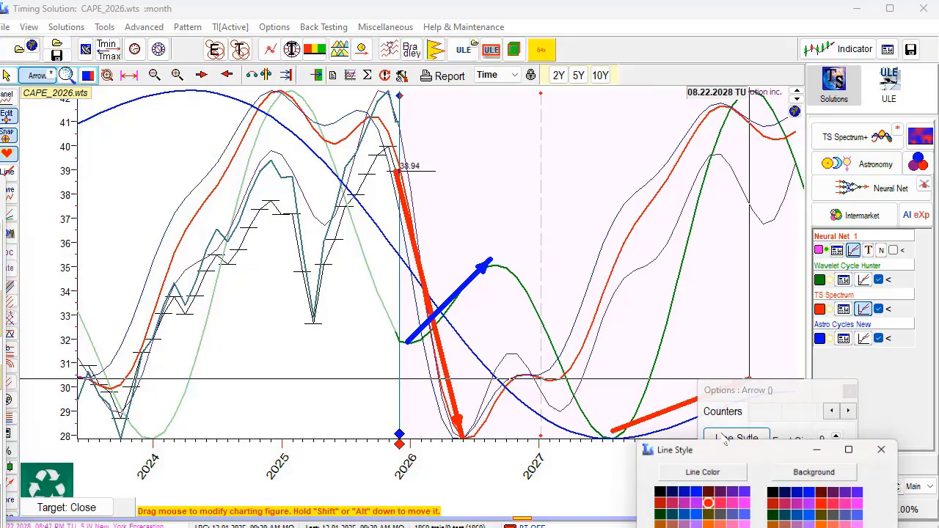
{"action": "left_click", "coordinate": [696, 491]}
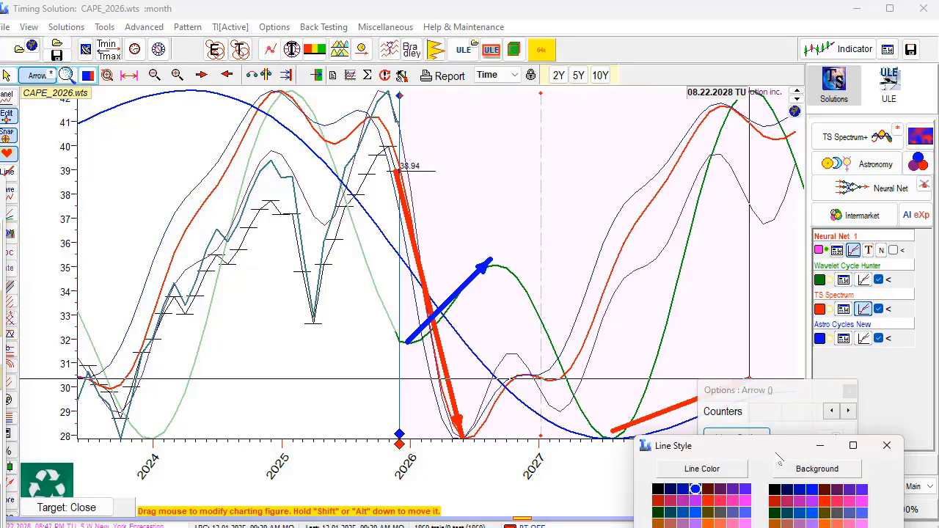
{"action": "left_click_drag", "start_coordinate": [776, 451], "coordinate": [708, 205]}
{"action": "left_click", "coordinate": [651, 472]}
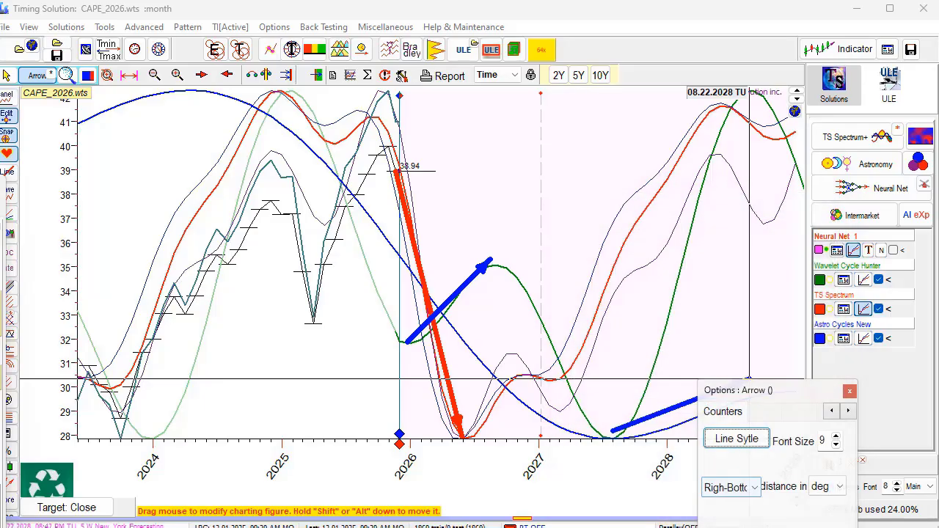
{"action": "key", "text": "Escape"}
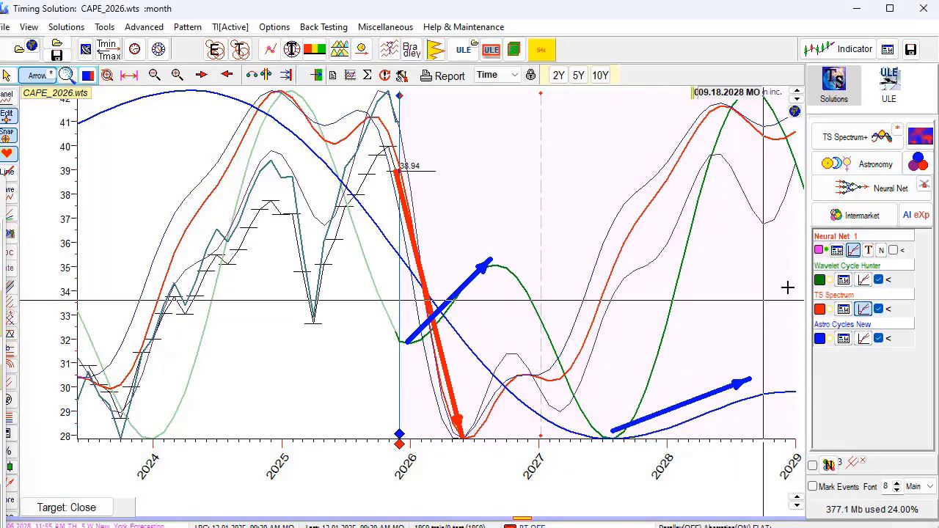
Show the sunspot-based Neural Net projection in its separate panel alongside the other three projections
{"action": "left_click", "coordinate": [893, 250]}
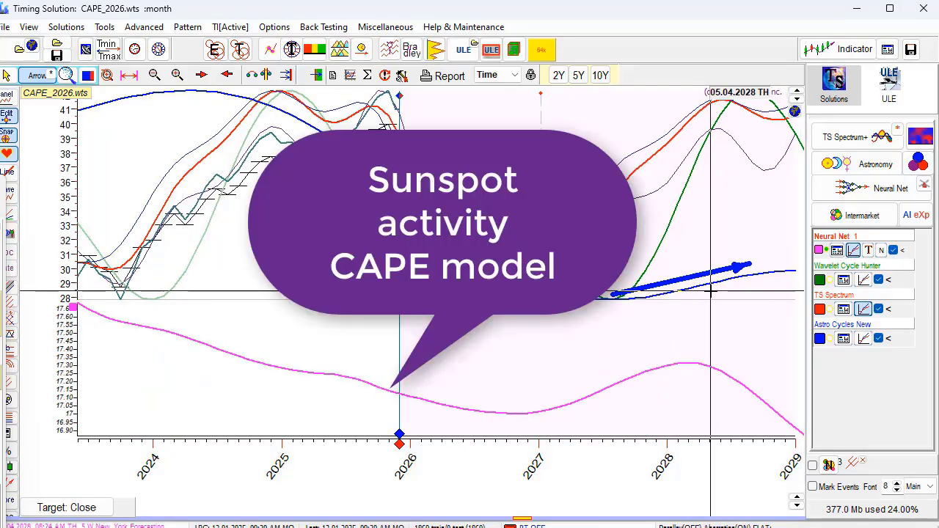